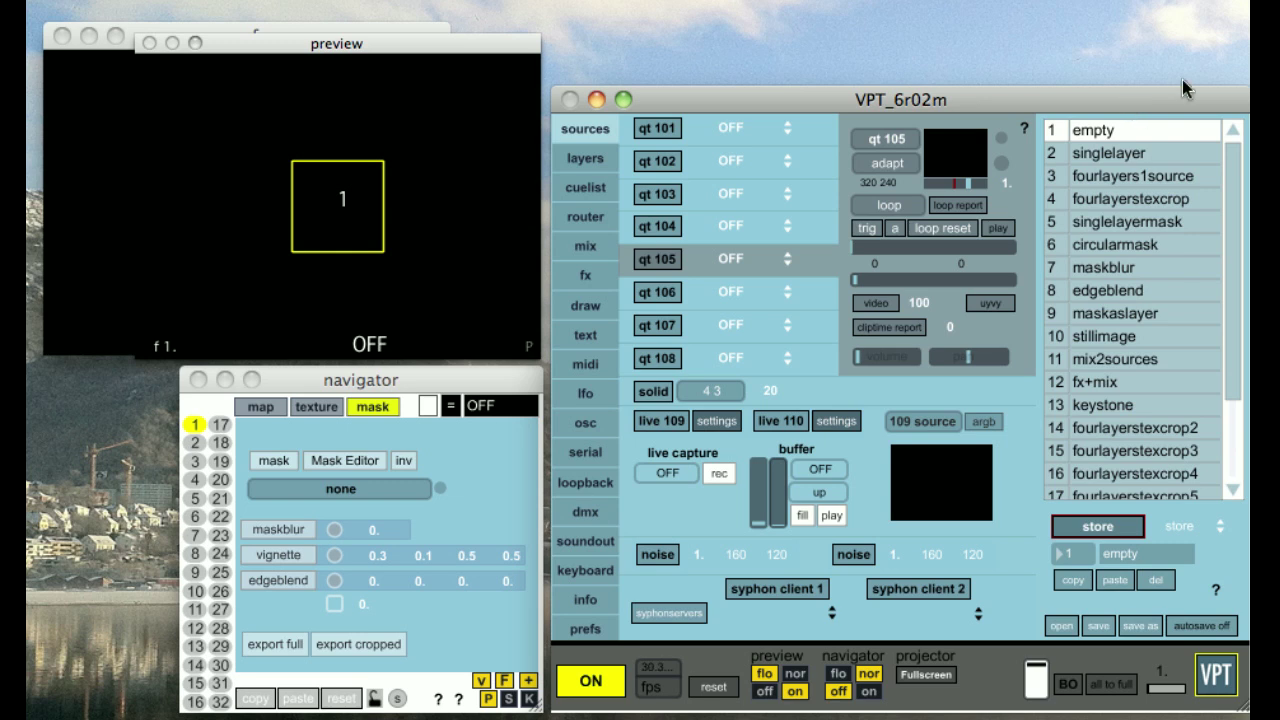
Step: Assign 101source as the source of layer 1 and turn on the qt 101 video source
{"action": "left_click", "coordinate": [422, 380]}
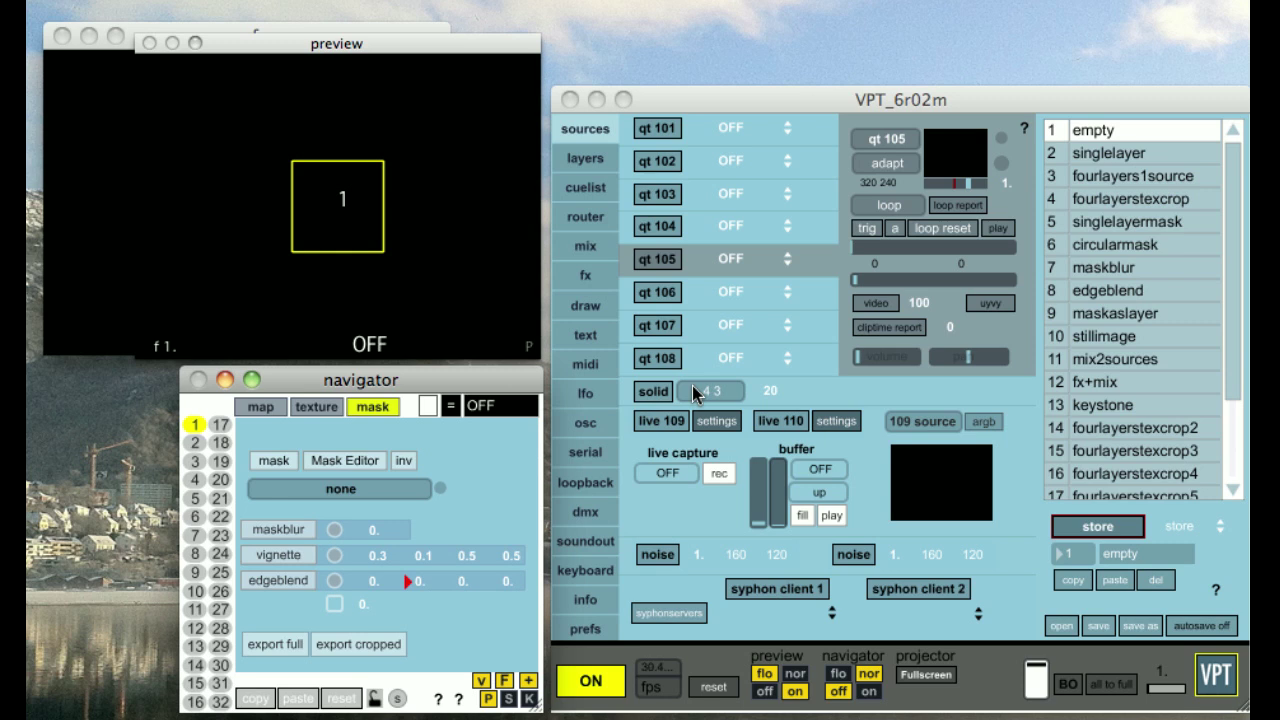
{"action": "left_click", "coordinate": [494, 405]}
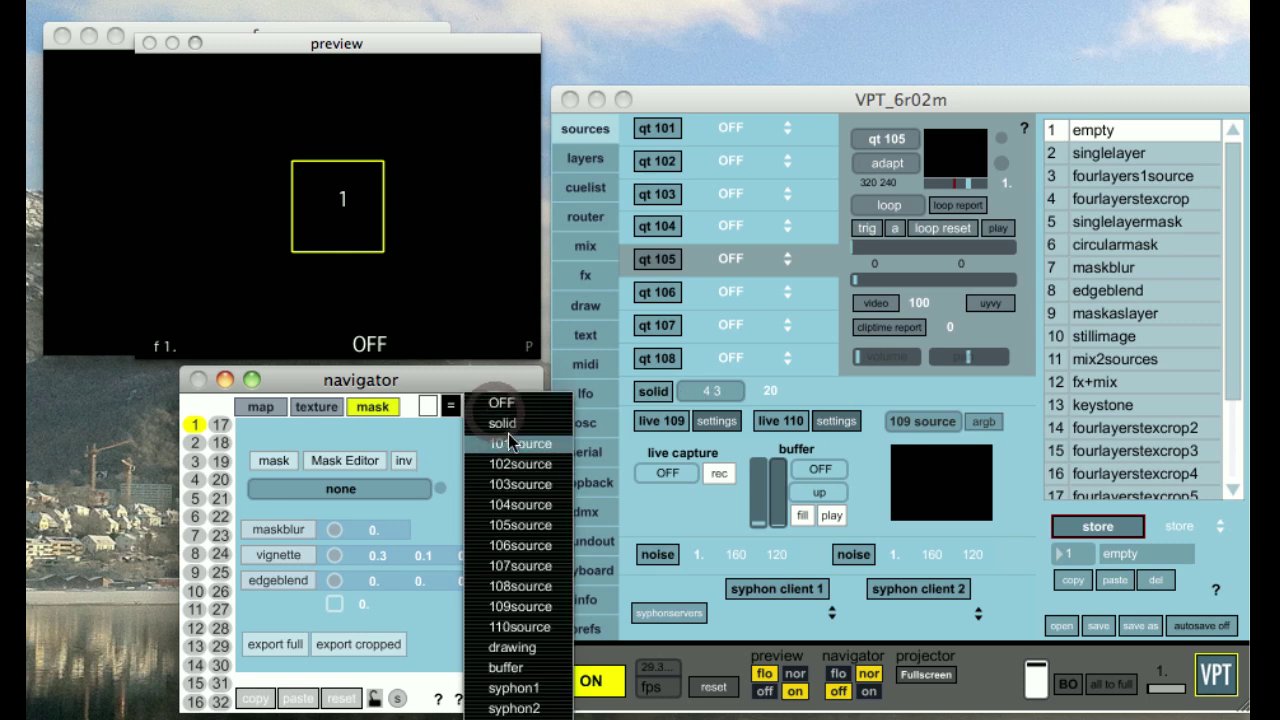
{"action": "left_click", "coordinate": [512, 442]}
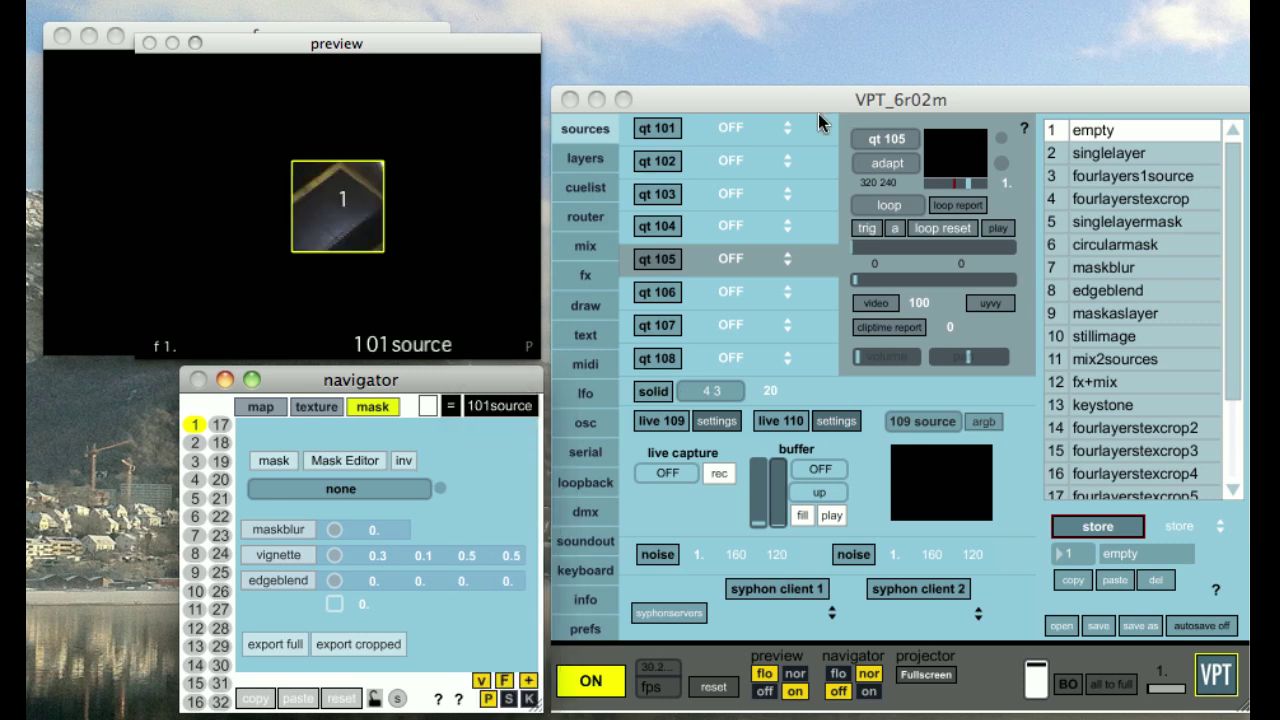
{"action": "left_click", "coordinate": [686, 127]}
{"action": "left_click", "coordinate": [670, 128]}
{"action": "left_click", "coordinate": [728, 128]}
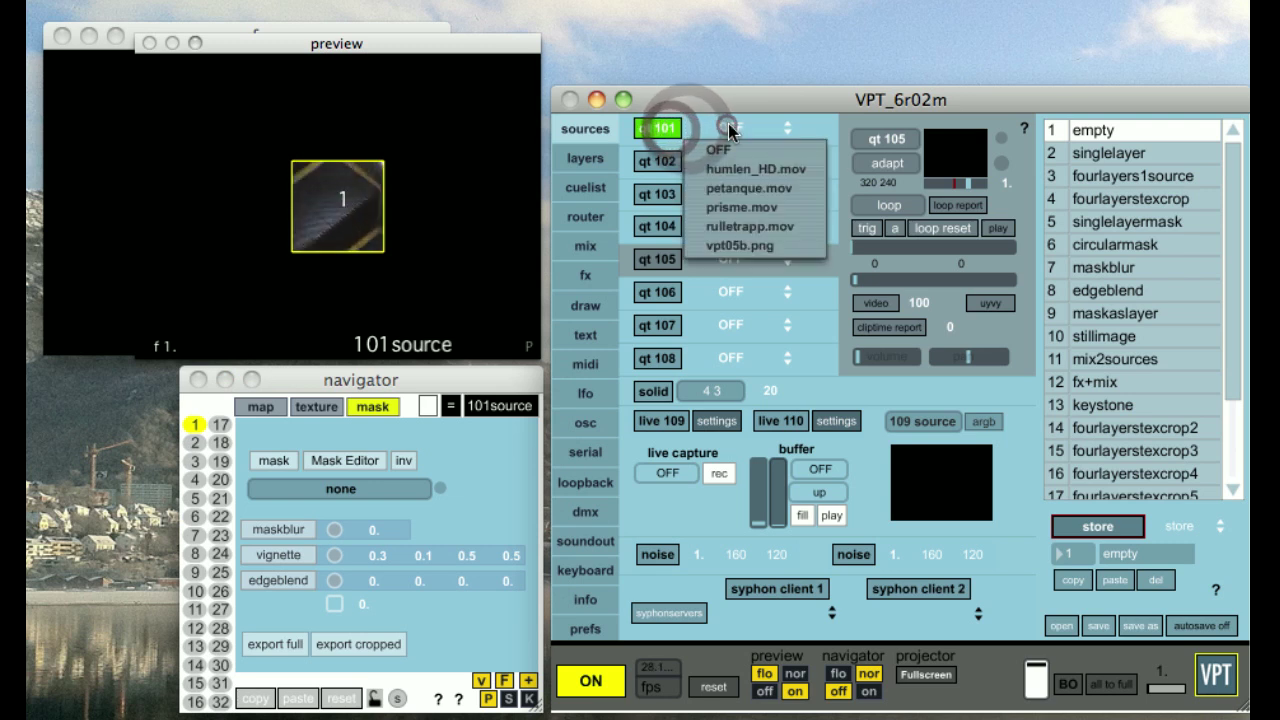
{"action": "left_click", "coordinate": [756, 100]}
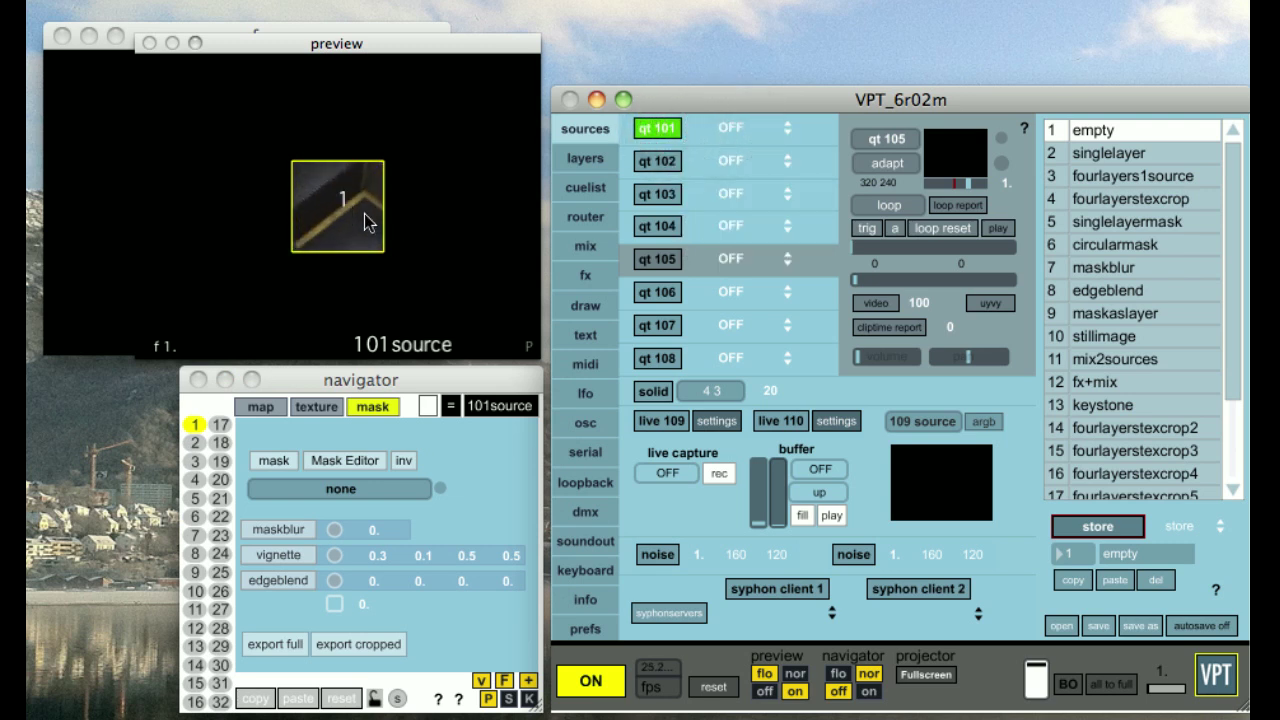
Step: Move layer 1 to the left half of the preview and paste a copy of it as layer 2 in the right half
{"action": "left_click_drag", "start_coordinate": [367, 222], "coordinate": [243, 220]}
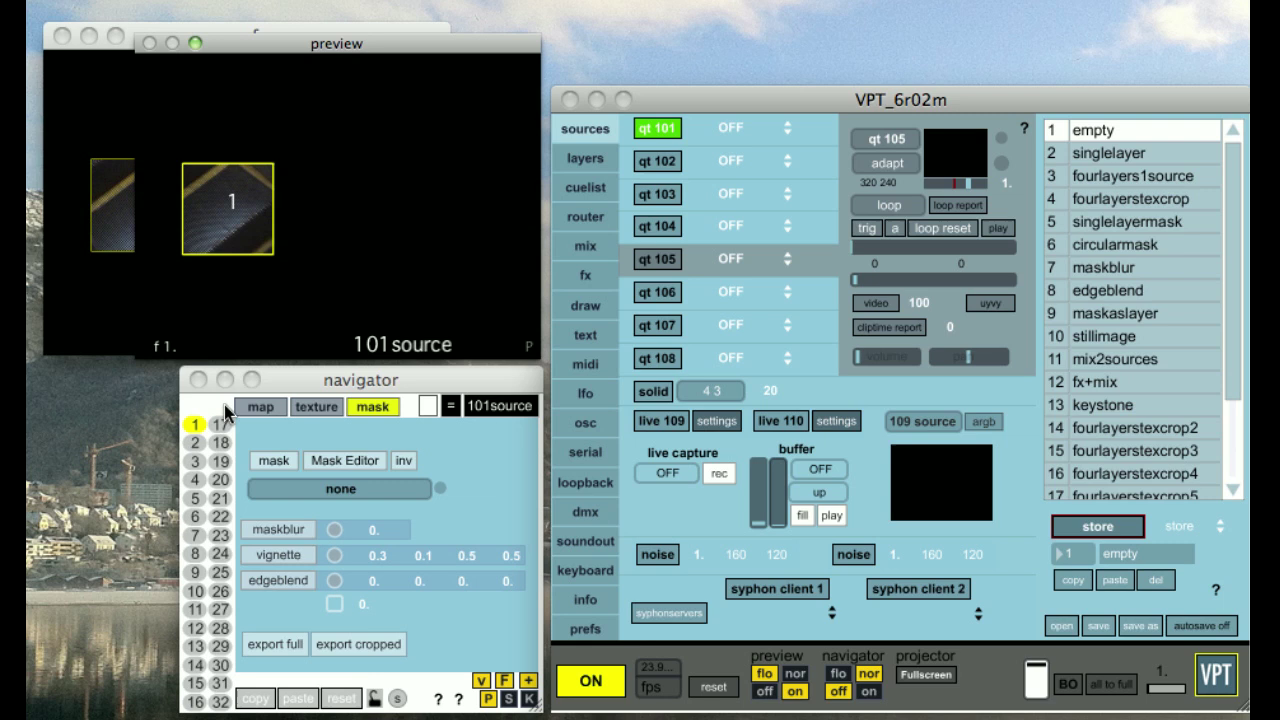
{"action": "left_click", "coordinate": [256, 704]}
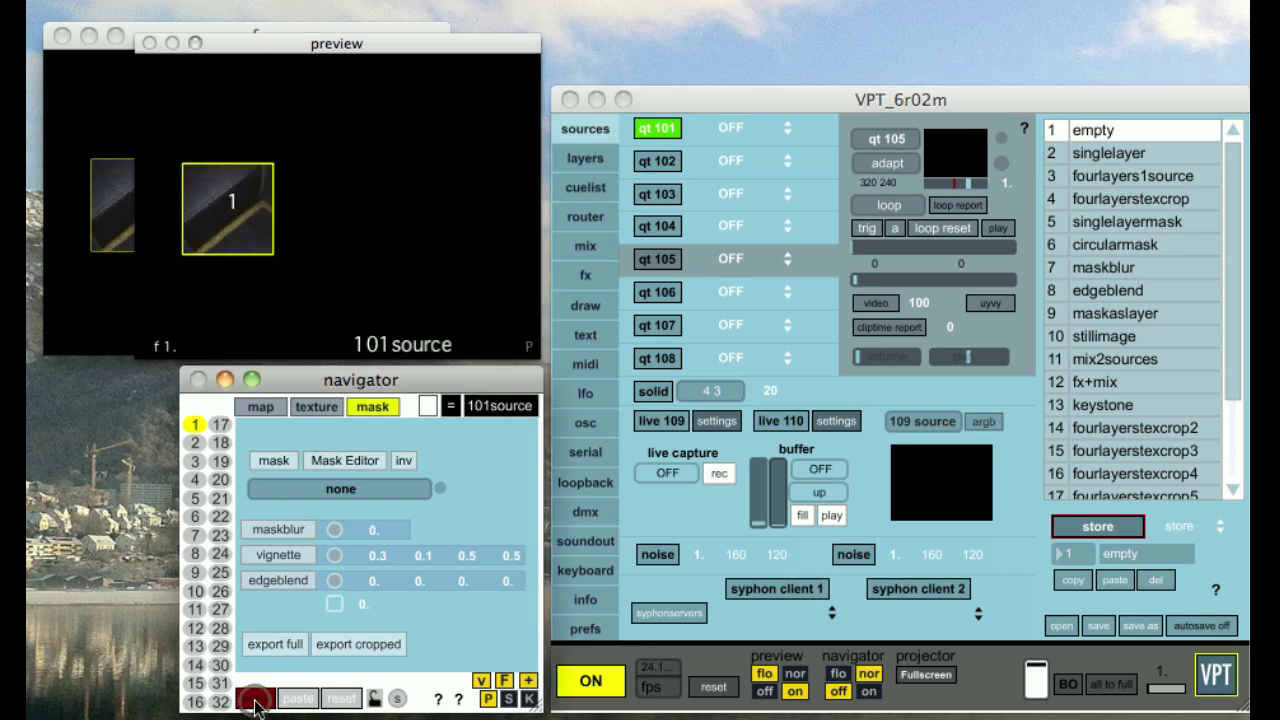
{"action": "left_click", "coordinate": [190, 445]}
{"action": "left_click", "coordinate": [297, 698]}
{"action": "left_click_drag", "start_coordinate": [258, 214], "coordinate": [375, 216]}
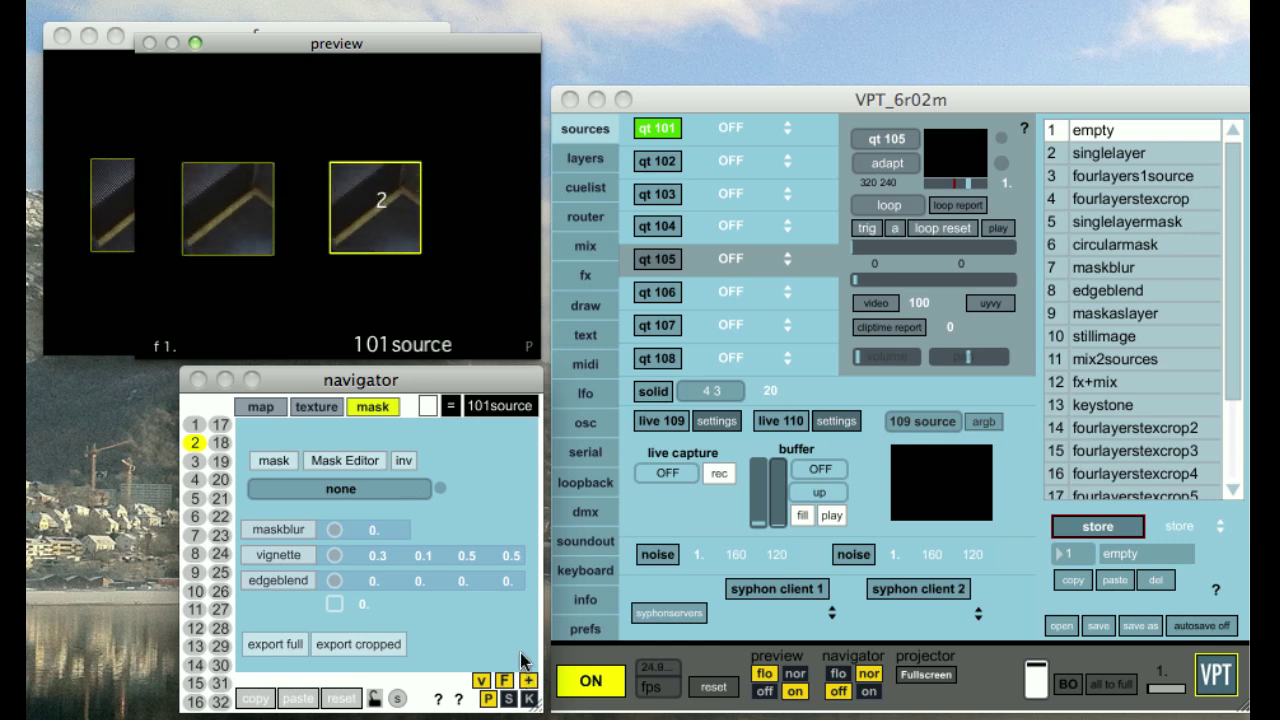
Step: Keystone layer 2 by pulling its two right corners outward so its right edge is taller than its left
{"action": "key", "text": "k"}
{"action": "left_click_drag", "start_coordinate": [420, 254], "coordinate": [445, 293]}
{"action": "left_click_drag", "start_coordinate": [420, 163], "coordinate": [440, 121]}
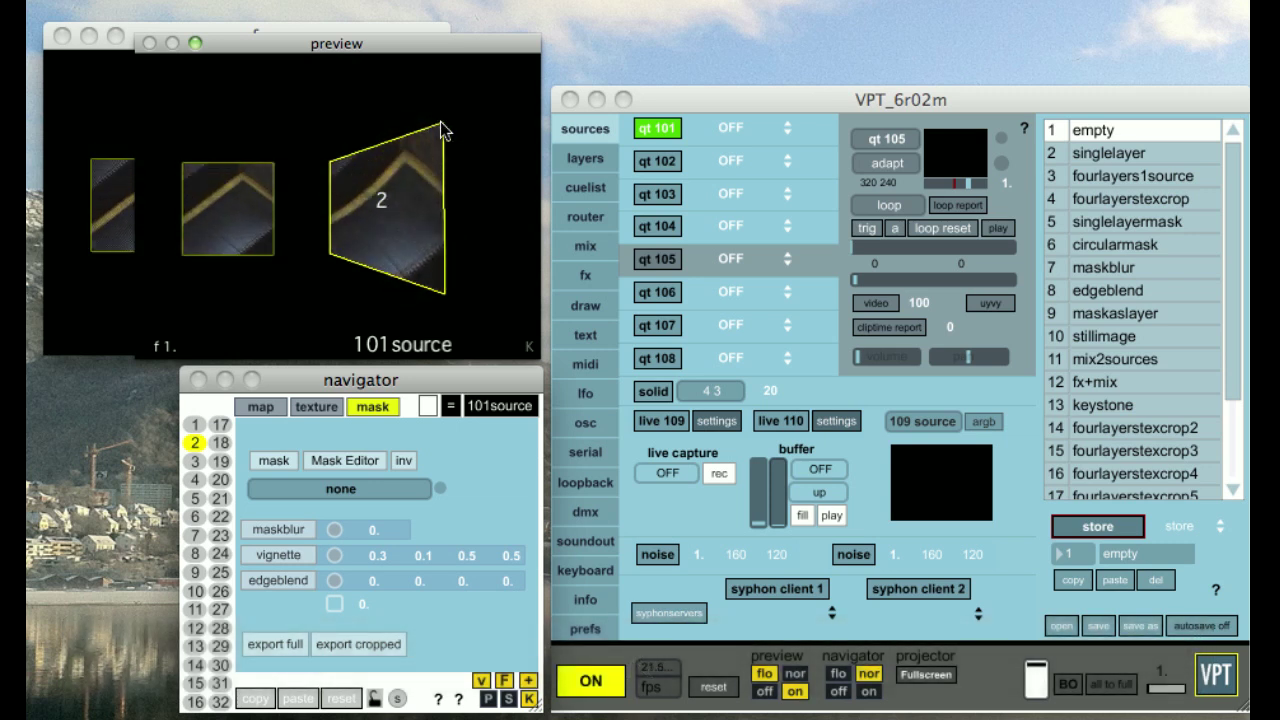
Step: Keystone layer 1 by pulling its upper-left corner up and its lower-left corner down, mirroring layer 2's shape
{"action": "left_click", "coordinate": [192, 428]}
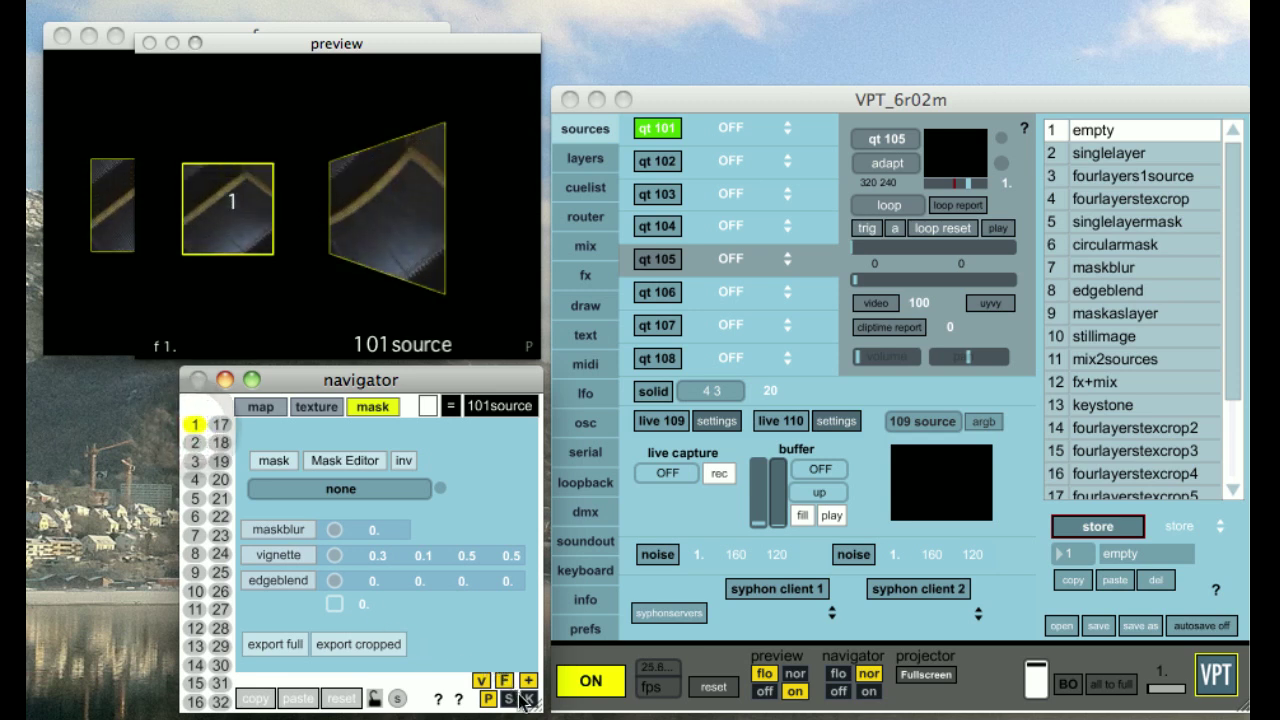
{"action": "key", "text": "k"}
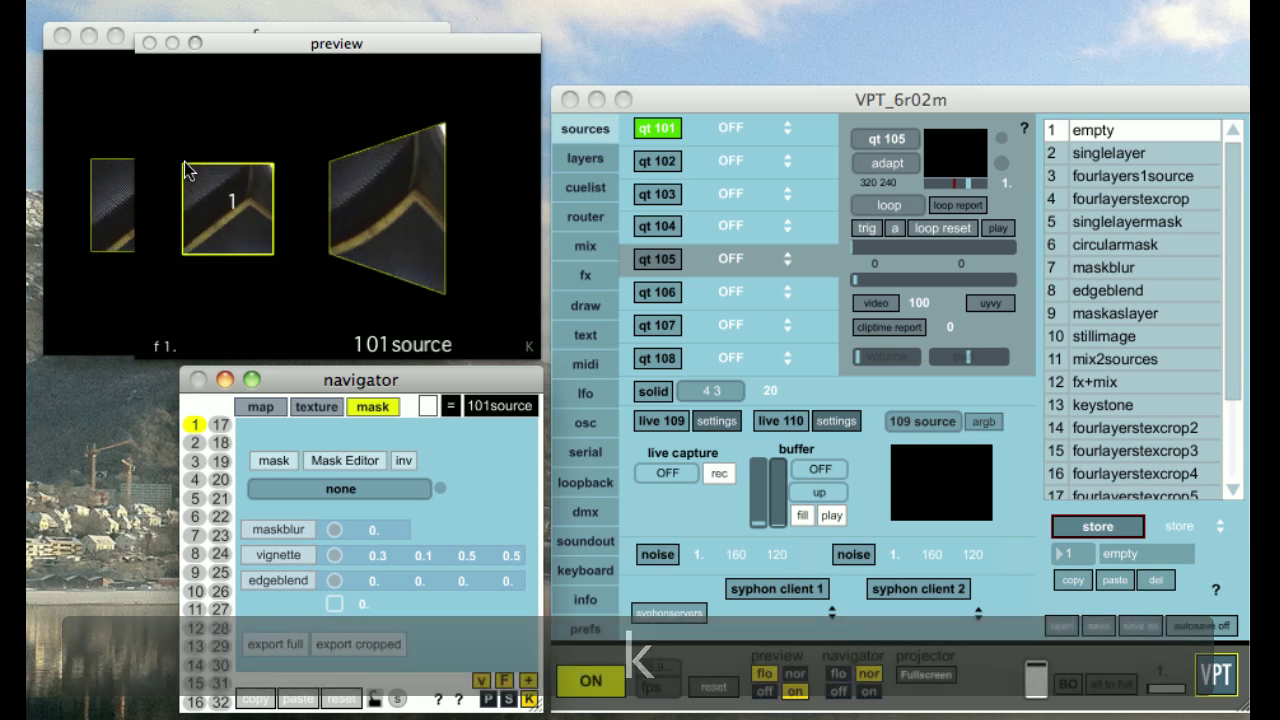
{"action": "left_click_drag", "start_coordinate": [186, 170], "coordinate": [180, 133]}
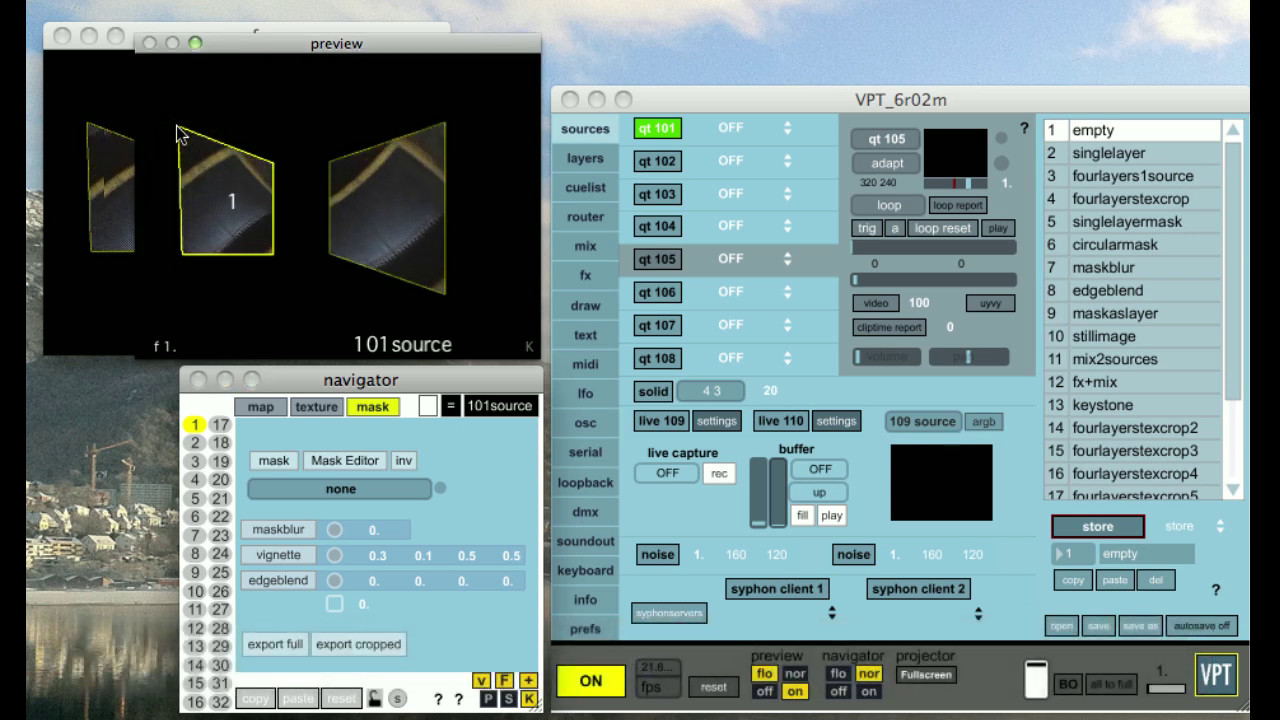
{"action": "left_click_drag", "start_coordinate": [180, 266], "coordinate": [182, 287]}
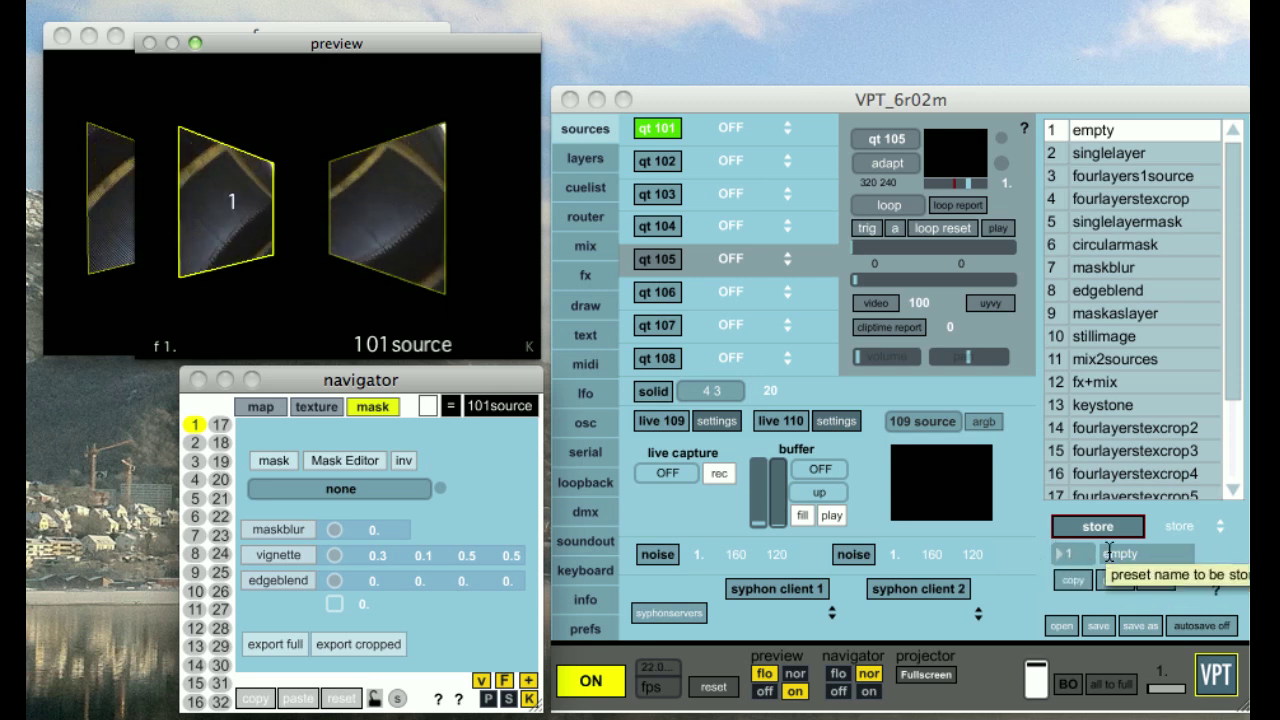
Step: Store the current layer setup as preset 22 with the name twolayers
{"action": "left_click", "coordinate": [1070, 524]}
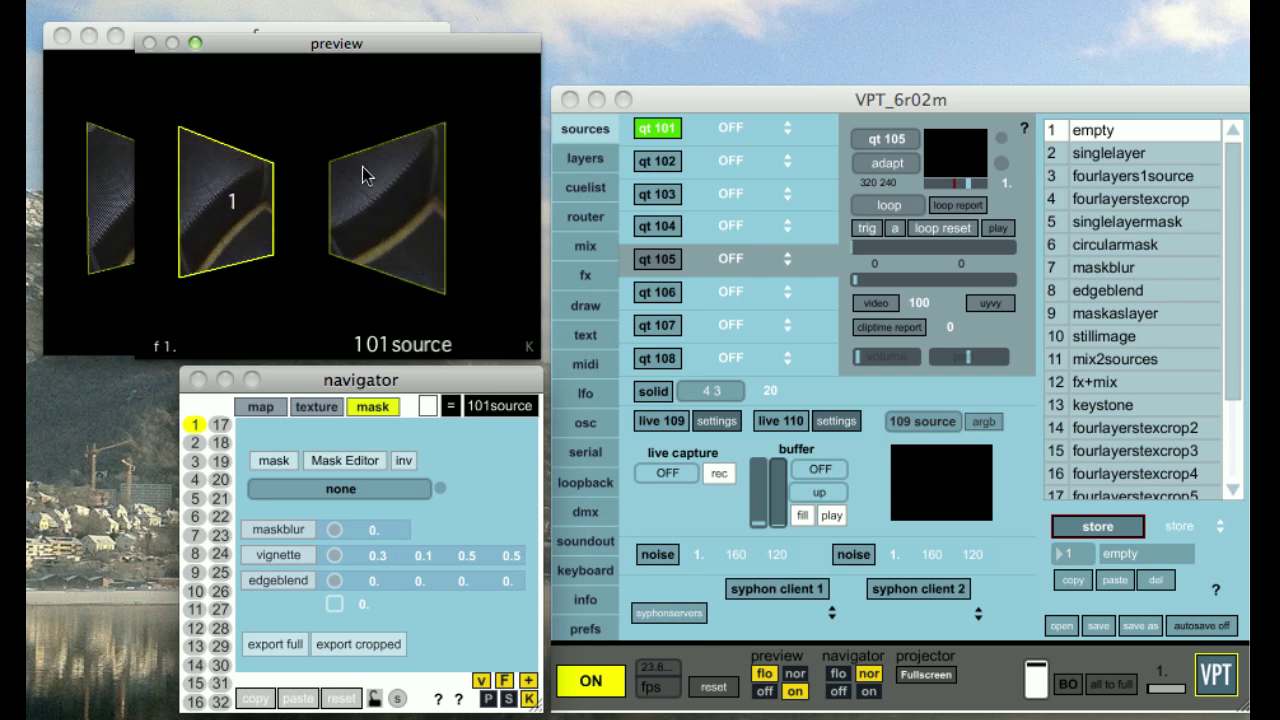
{"action": "left_click", "coordinate": [1228, 287]}
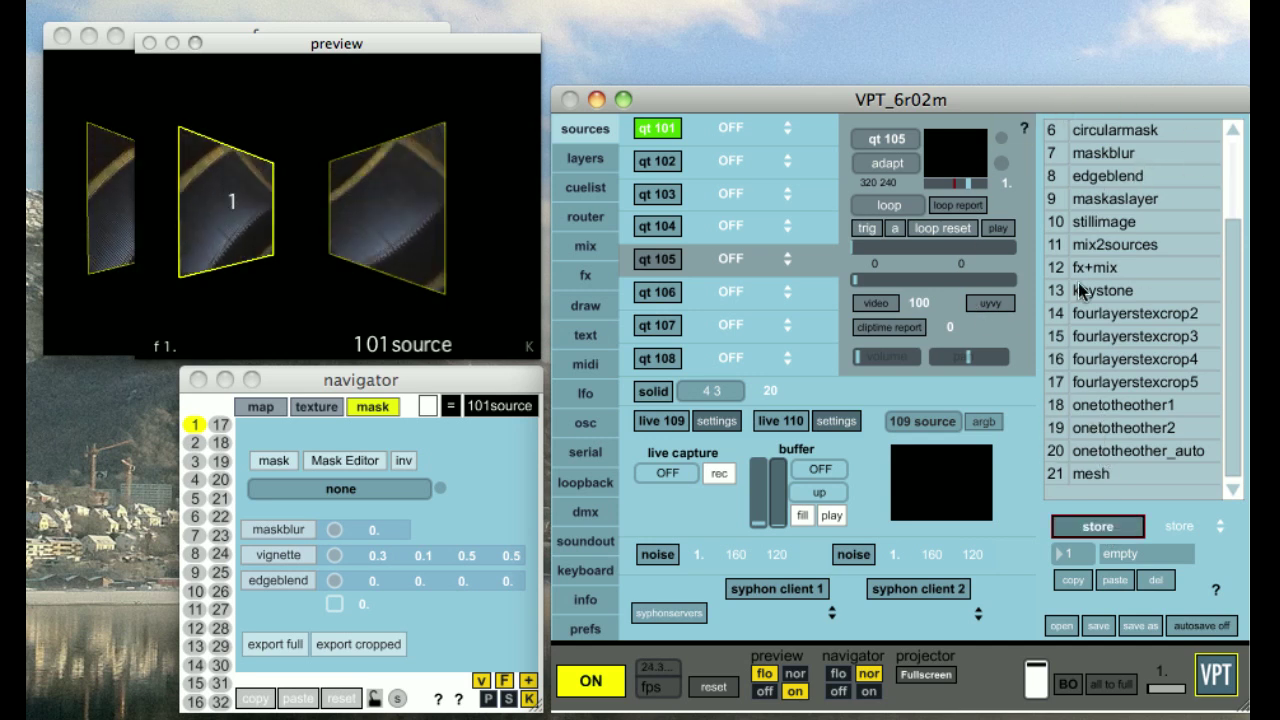
{"action": "left_click", "coordinate": [1068, 553]}
{"action": "type", "text": "22"}
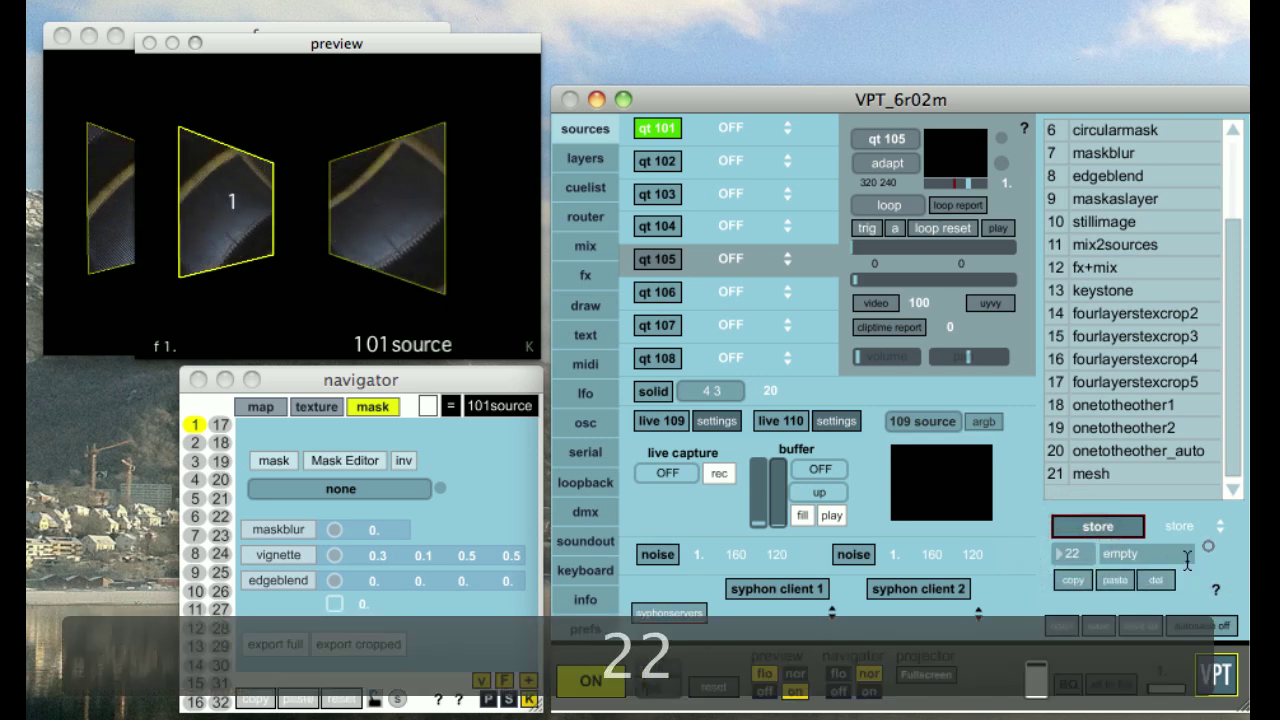
{"action": "left_click", "coordinate": [1150, 553]}
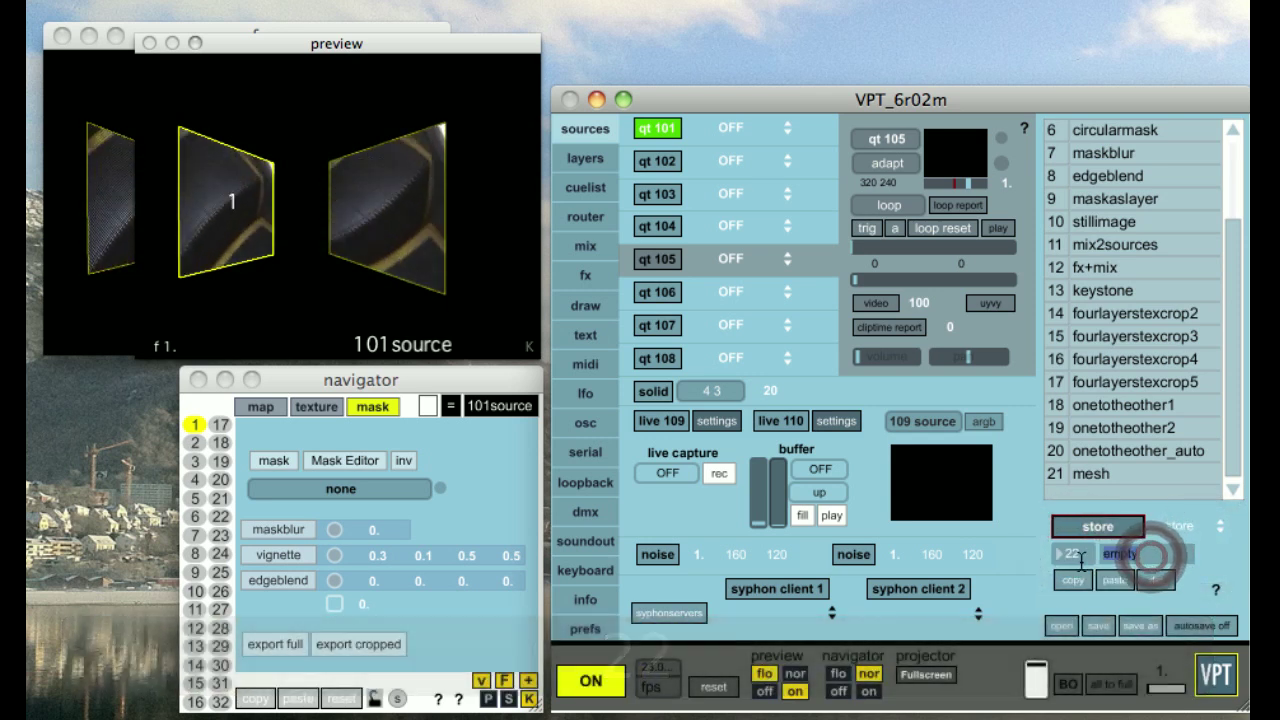
{"action": "type", "text": "two"}
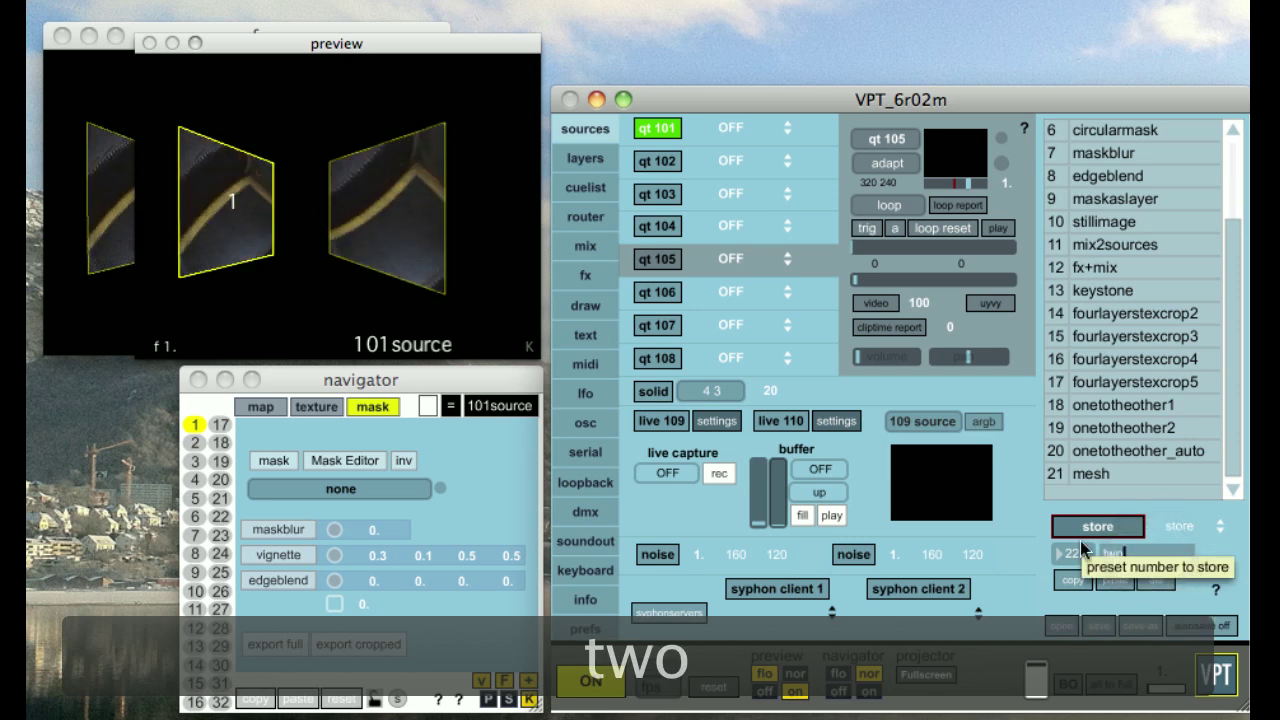
{"action": "type", "text": "layers"}
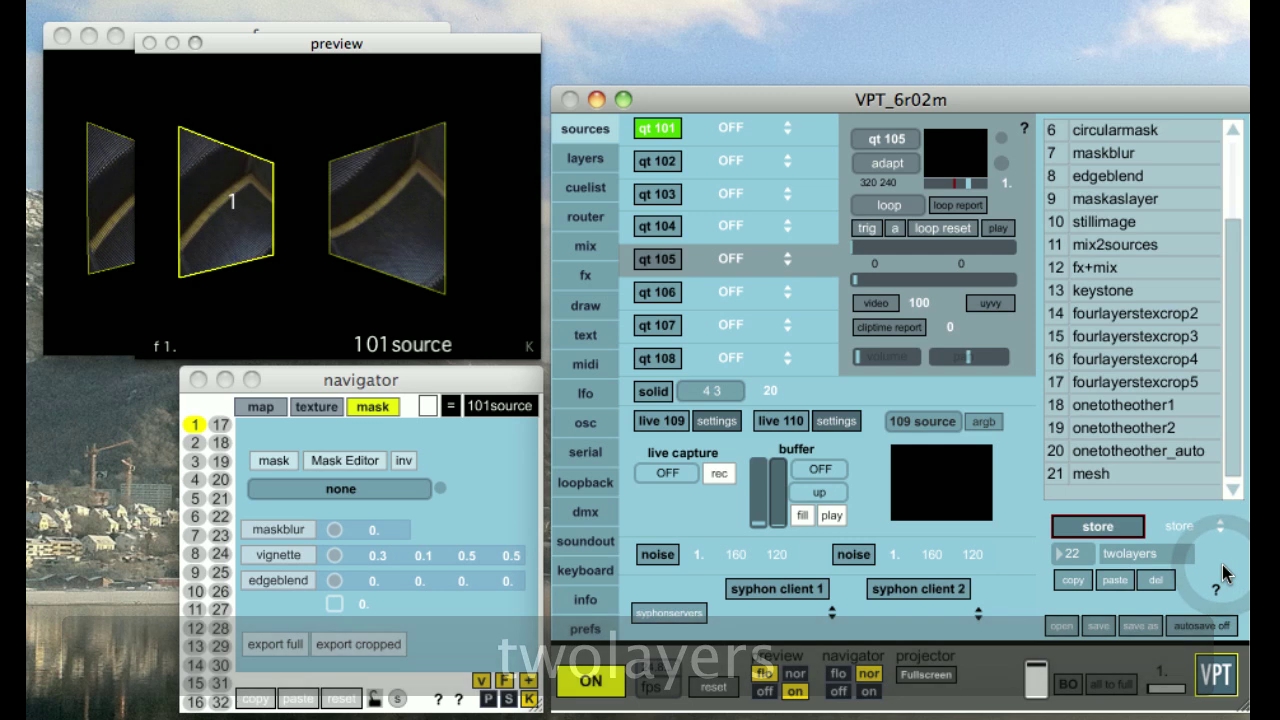
{"action": "left_click", "coordinate": [1112, 527]}
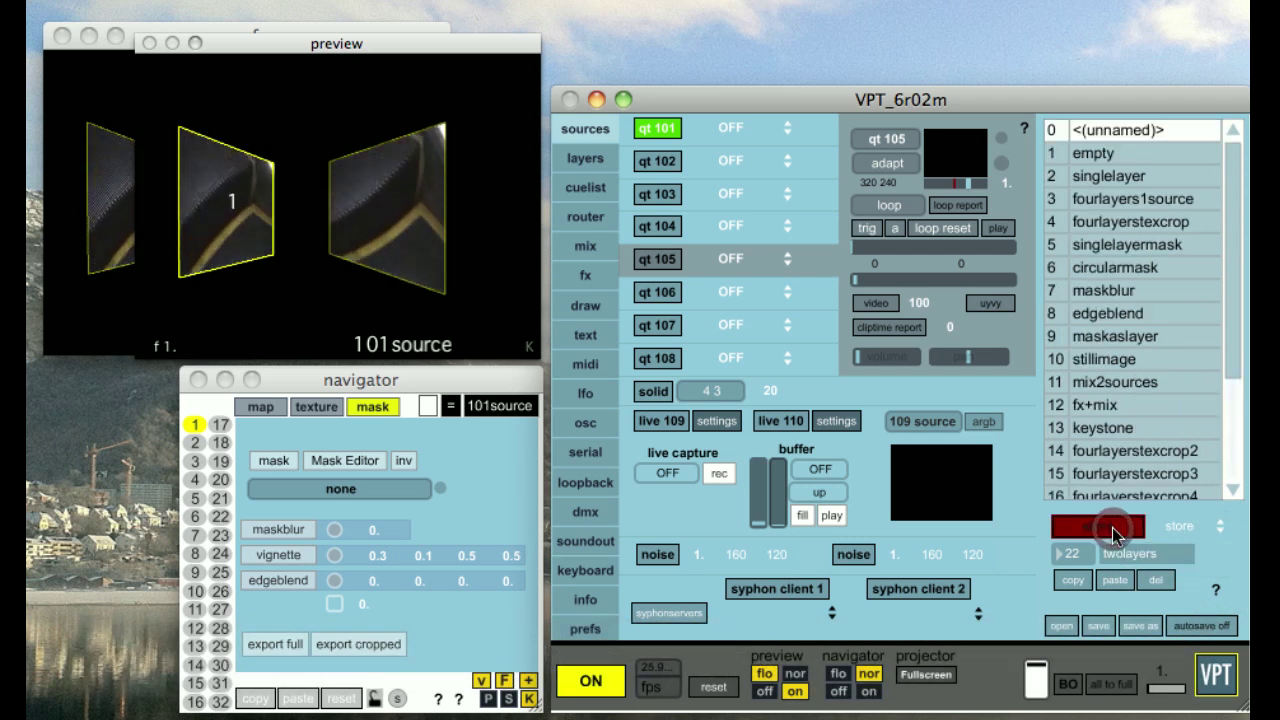
Step: Store preset 22 twolayers again and set the preset store mode to storenext
{"action": "scroll", "coordinate": [1164, 328], "scroll_direction": "down", "scroll_amount": 5}
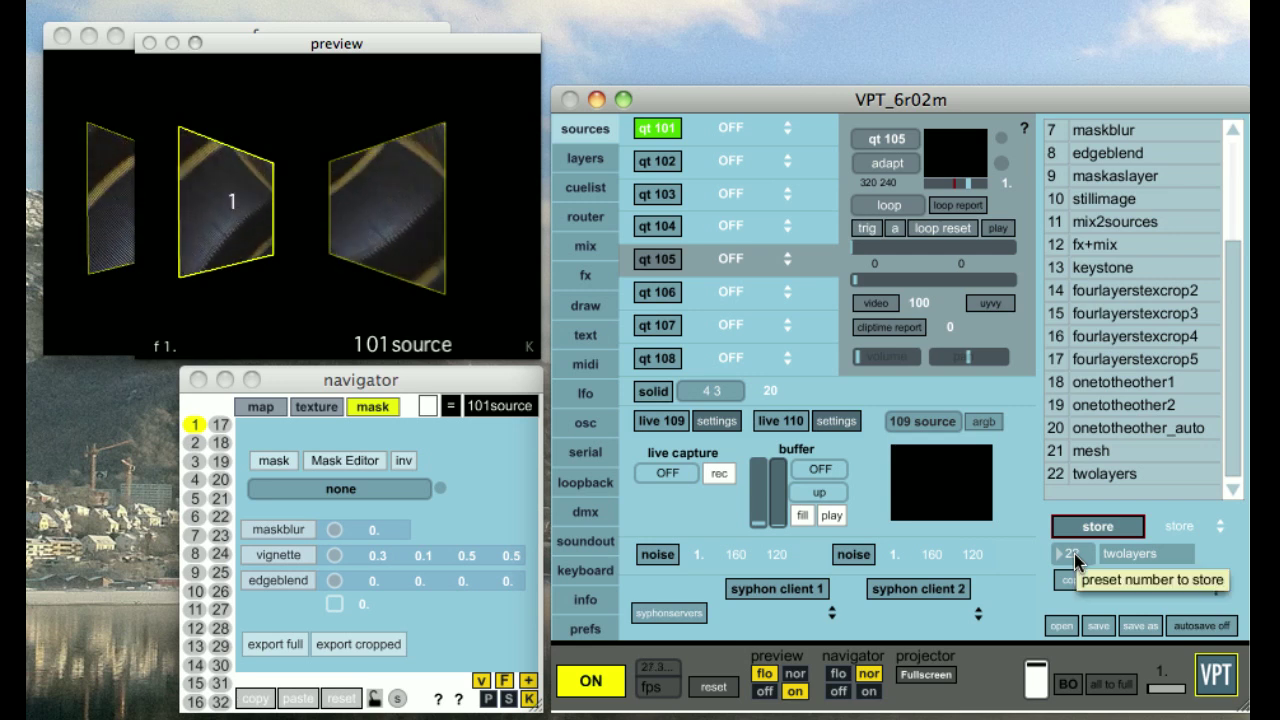
{"action": "left_click", "coordinate": [1108, 520]}
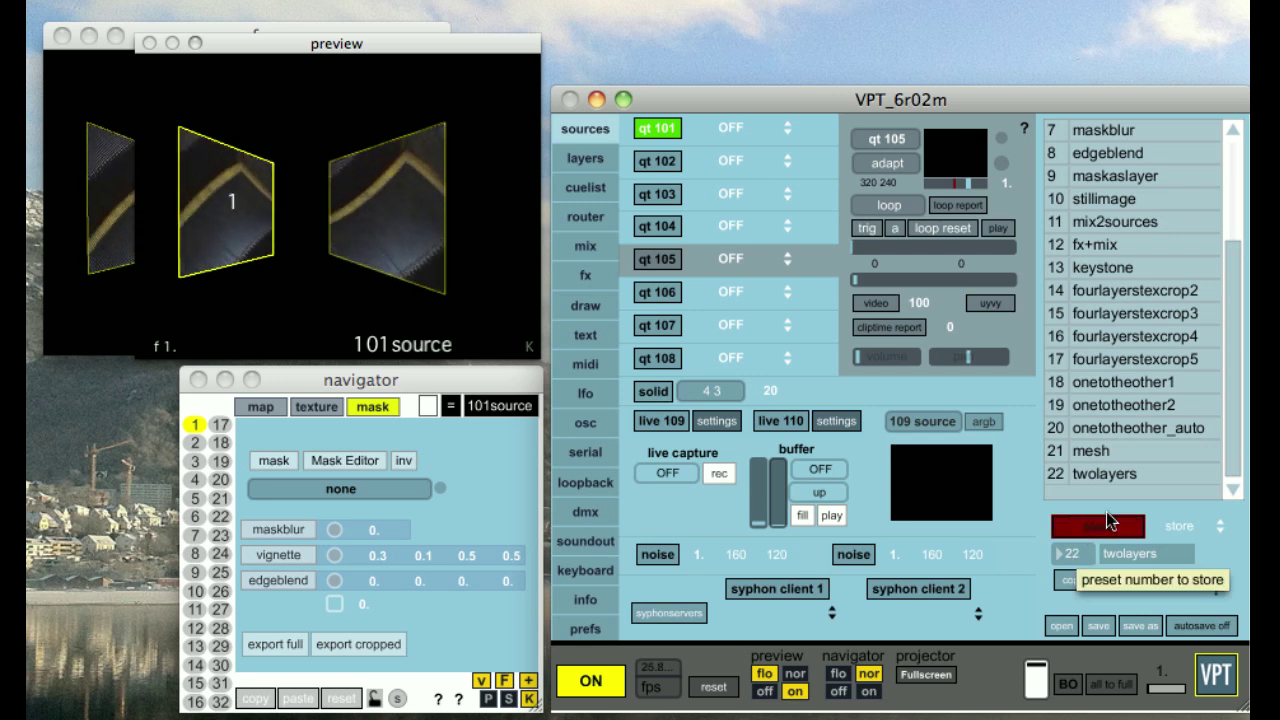
{"action": "left_click", "coordinate": [1201, 526]}
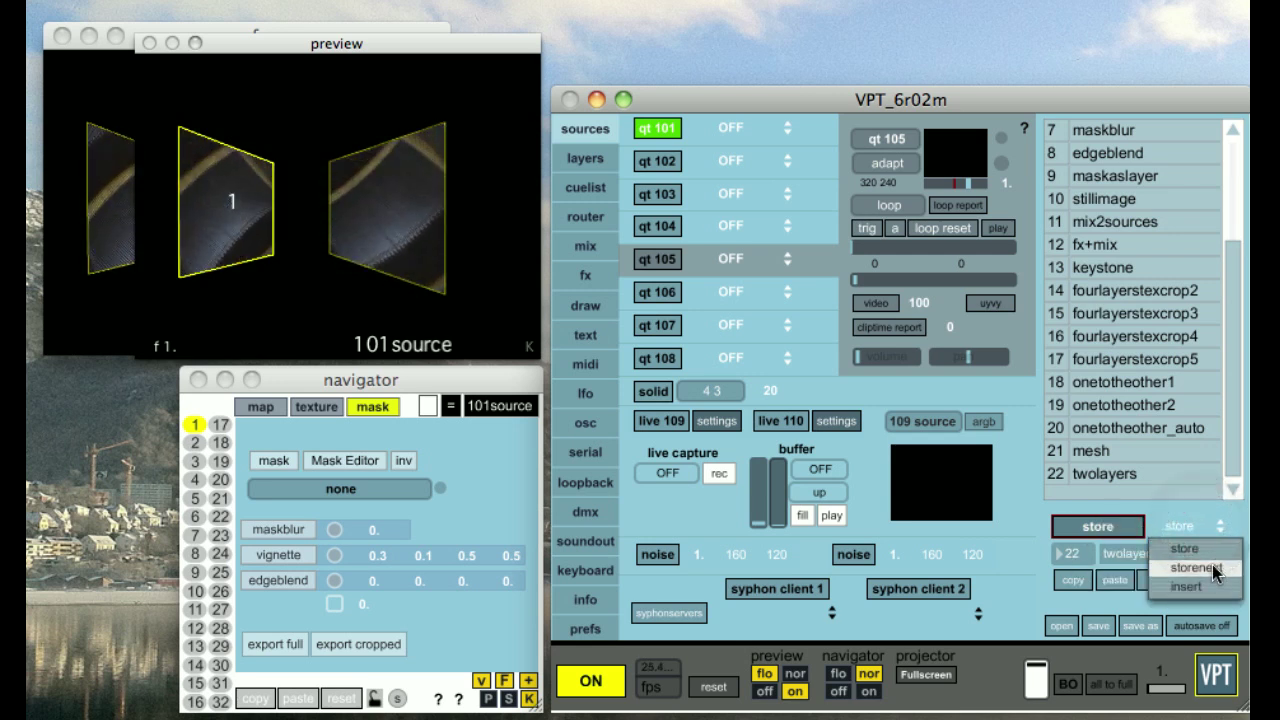
{"action": "left_click", "coordinate": [1210, 567]}
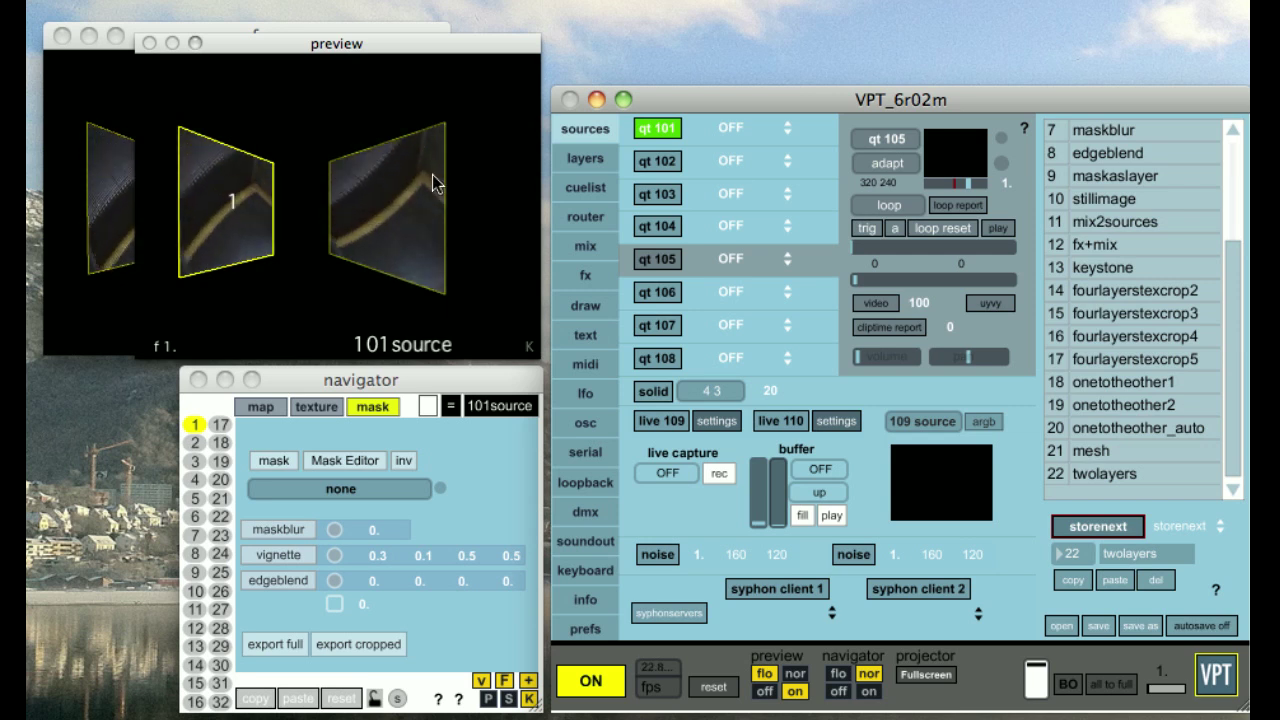
Step: Fade layers 1 and 2 down to 0 so both are black
{"action": "left_click", "coordinate": [374, 138]}
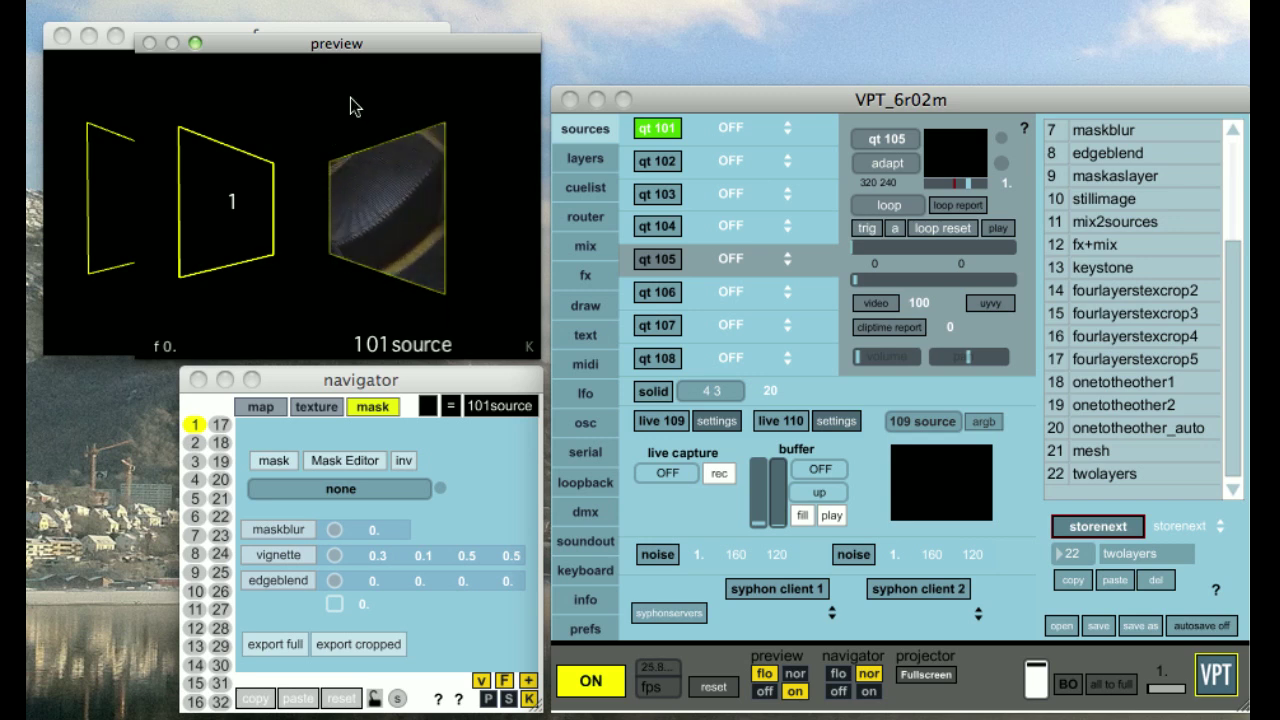
{"action": "key", "text": "2"}
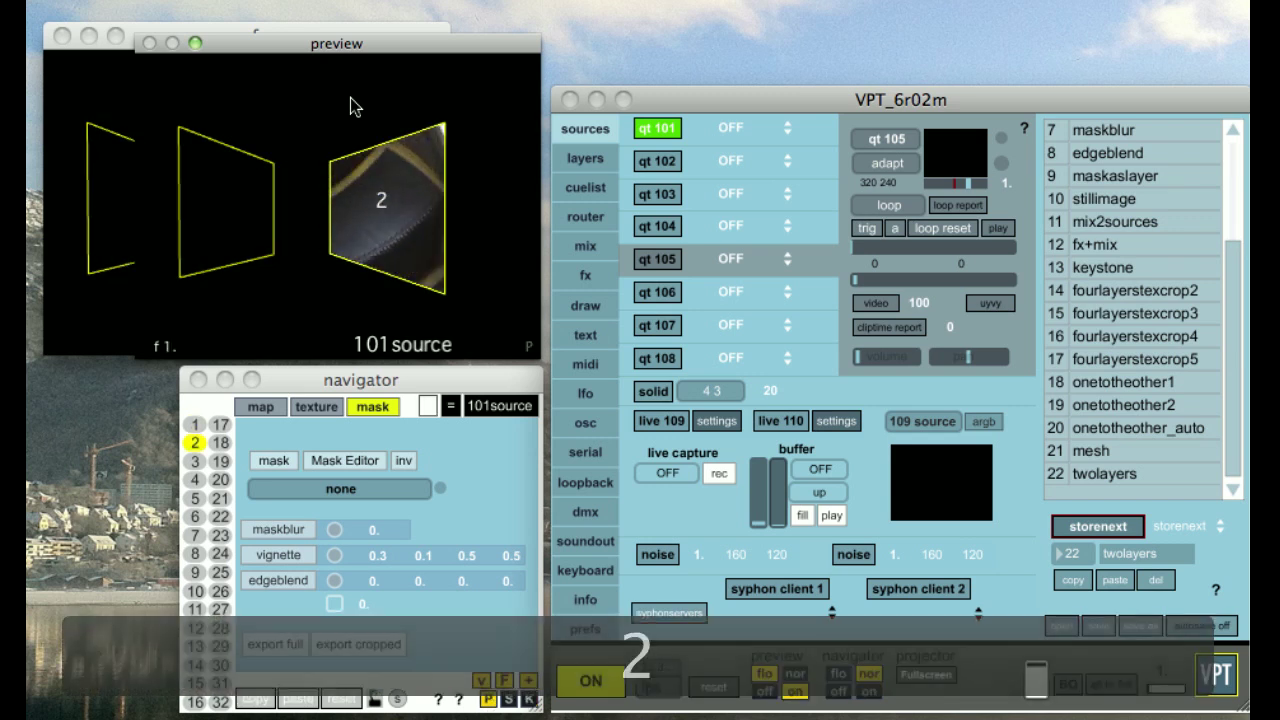
{"action": "left_click", "coordinate": [350, 97]}
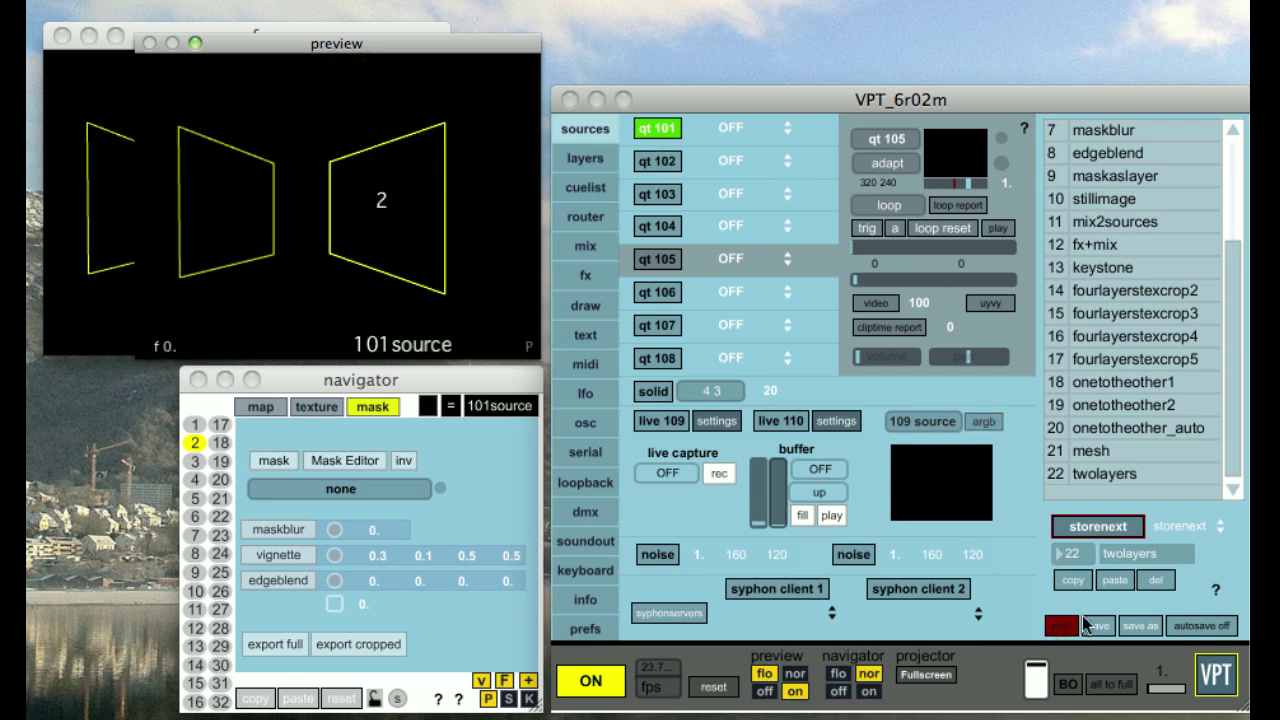
Step: Name the preset blackout and store the faded-out state in the next slot after preset 22
{"action": "left_click", "coordinate": [1186, 555]}
{"action": "type", "text": "balcko"}
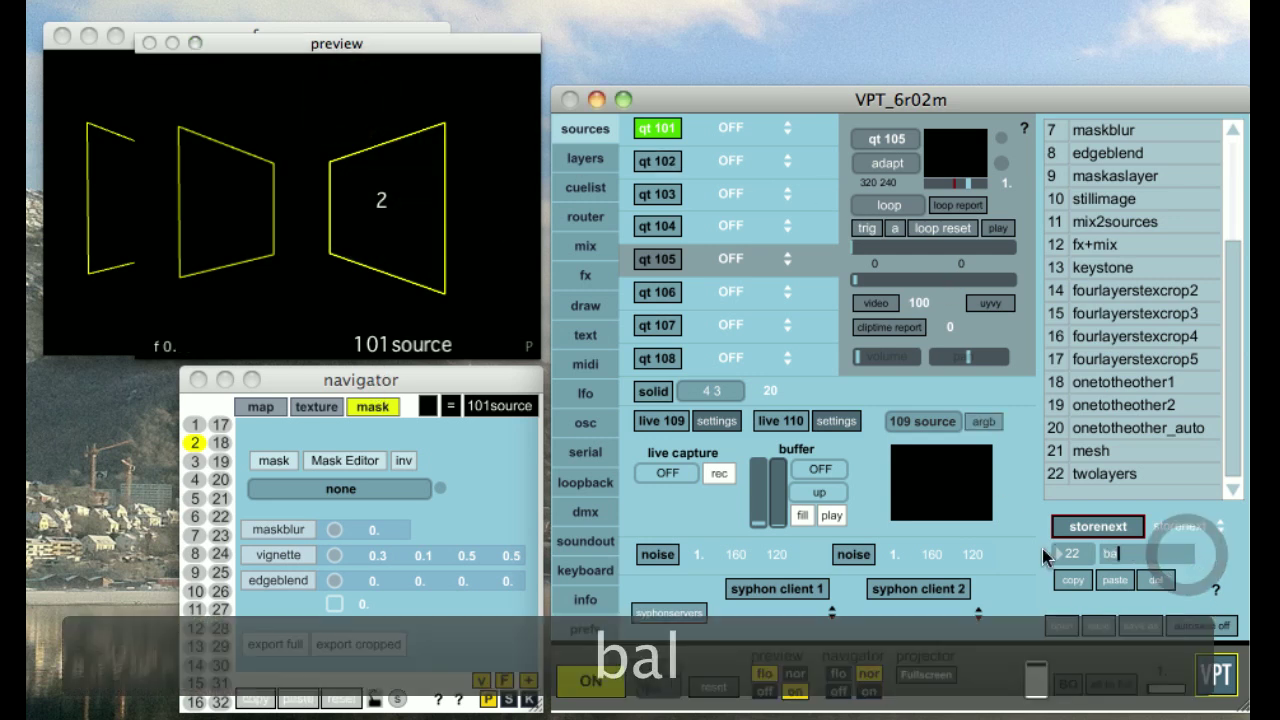
{"action": "key", "text": "BackSpace"}
{"action": "key", "text": "BackSpace"}
{"action": "key", "text": "BackSpace"}
{"action": "key", "text": "BackSpace"}
{"action": "key", "text": "BackSpace"}
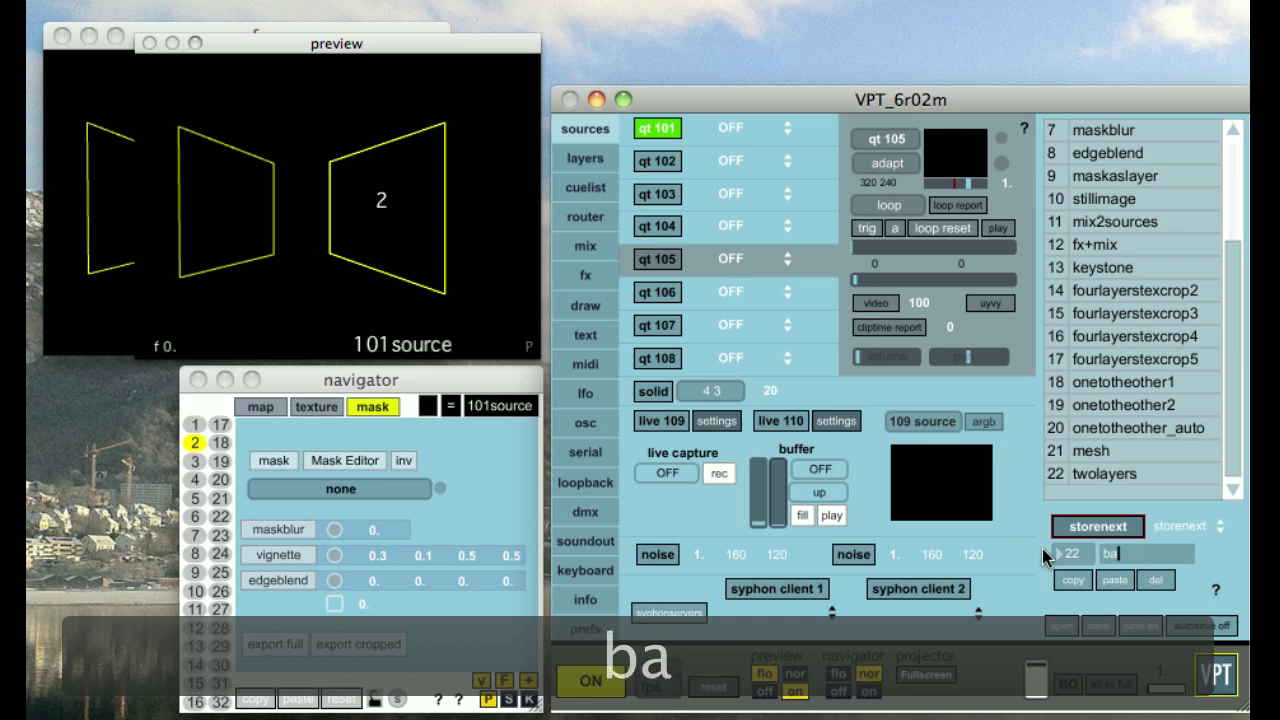
{"action": "type", "text": "lackout"}
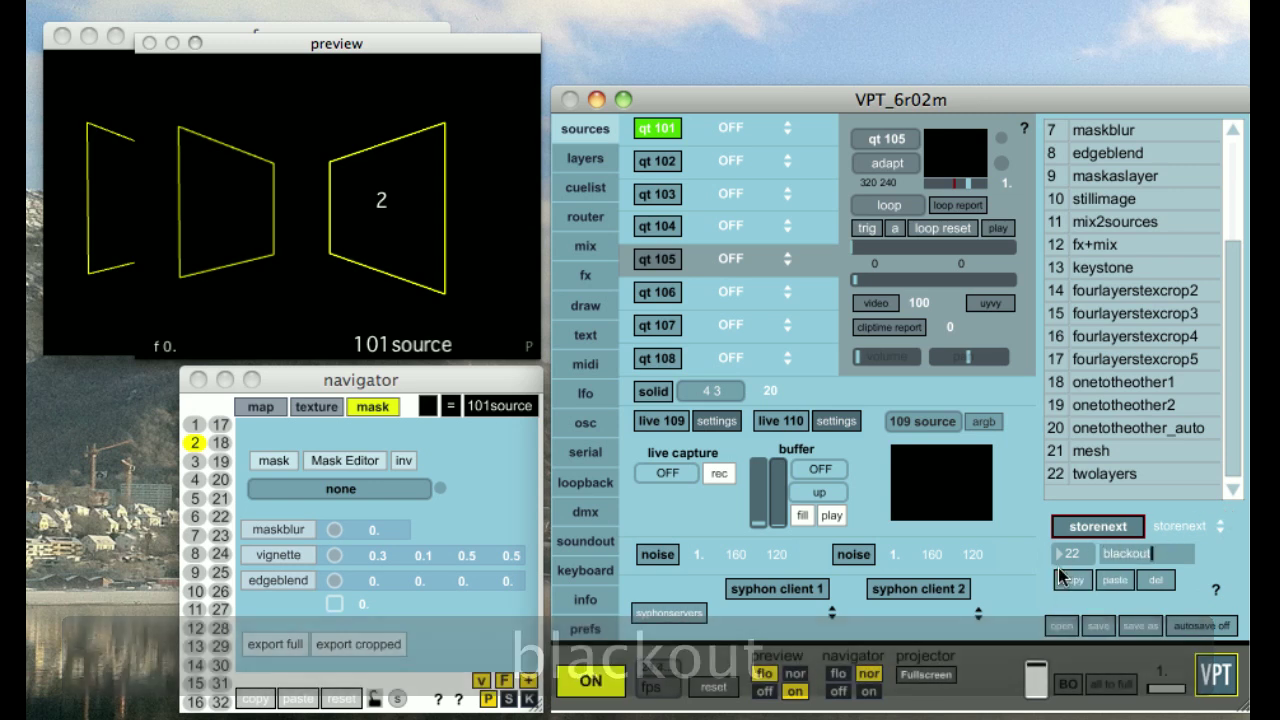
{"action": "left_click", "coordinate": [1138, 524]}
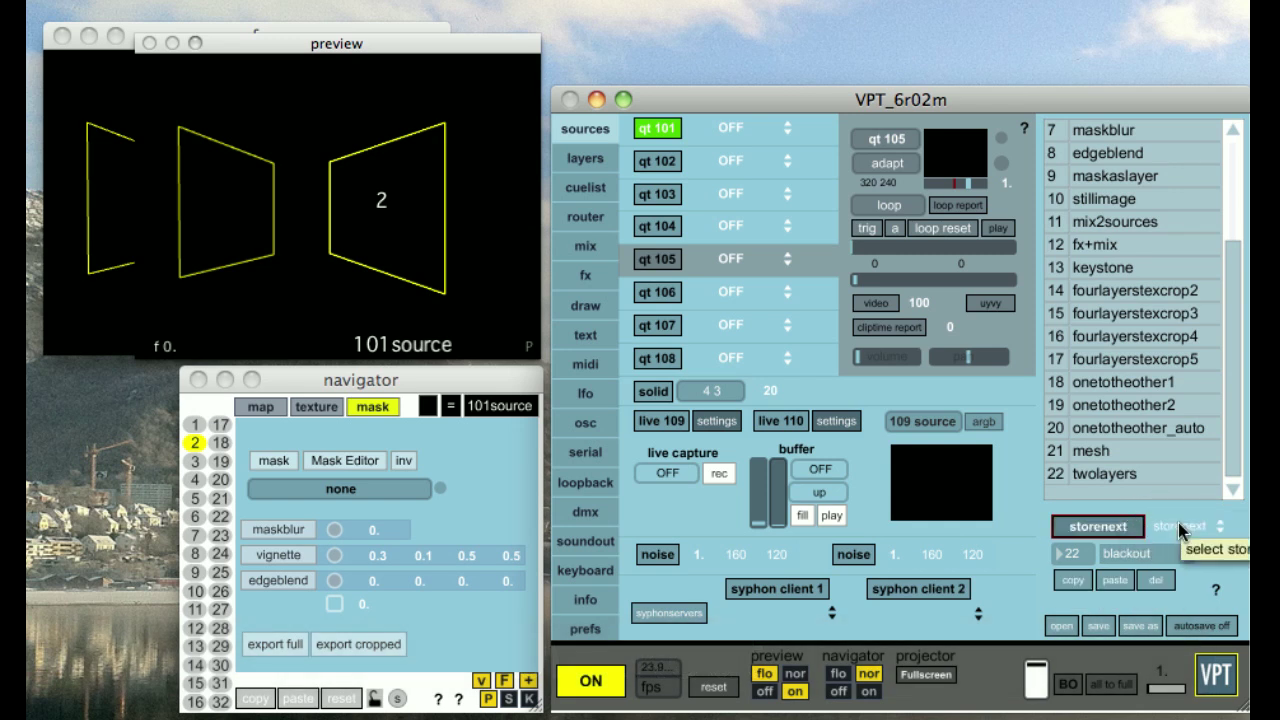
{"action": "left_click", "coordinate": [1124, 525]}
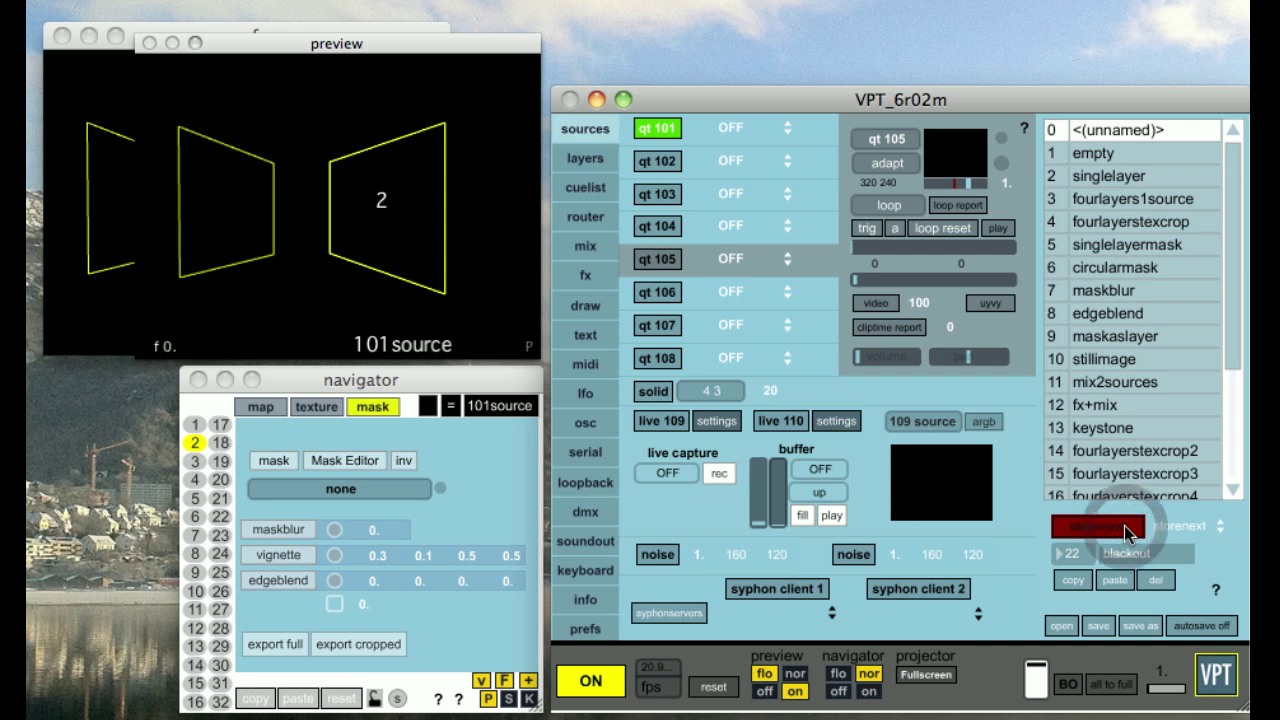
Step: Recall preset 22 twolayers, followed by preset 23 blackout, to test switching between them
{"action": "left_click", "coordinate": [1225, 342]}
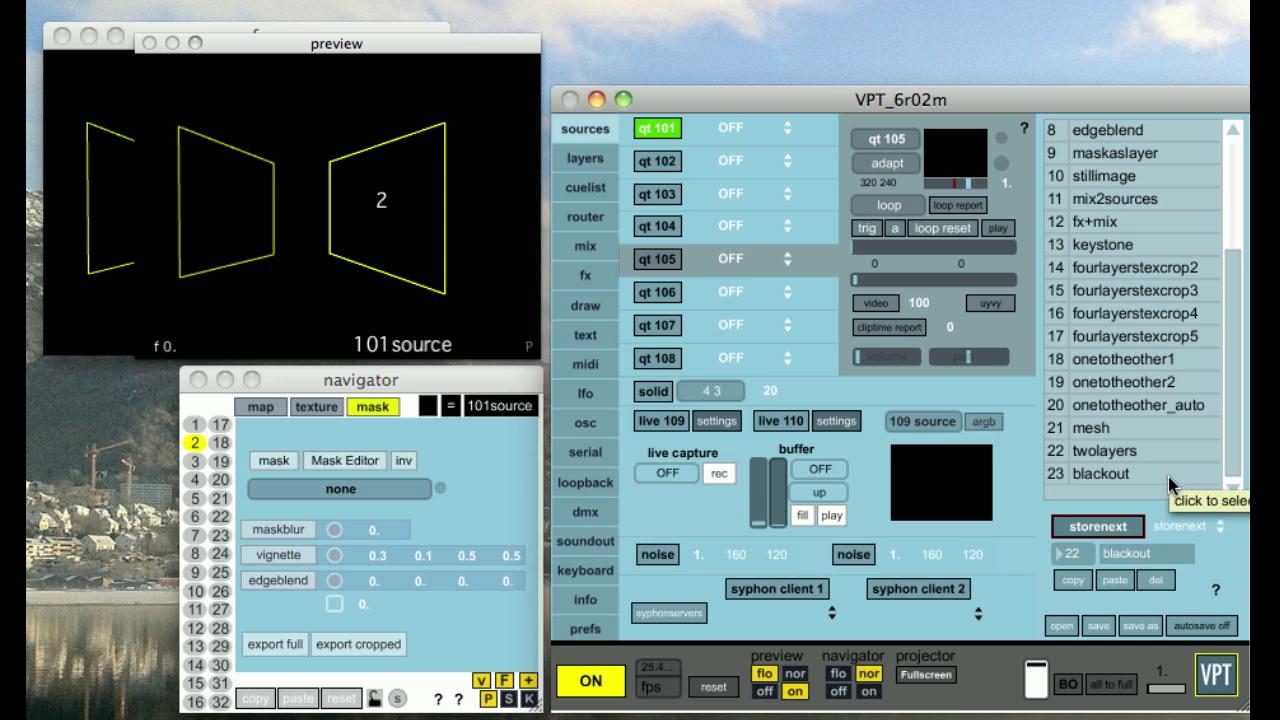
{"action": "left_click", "coordinate": [1094, 455]}
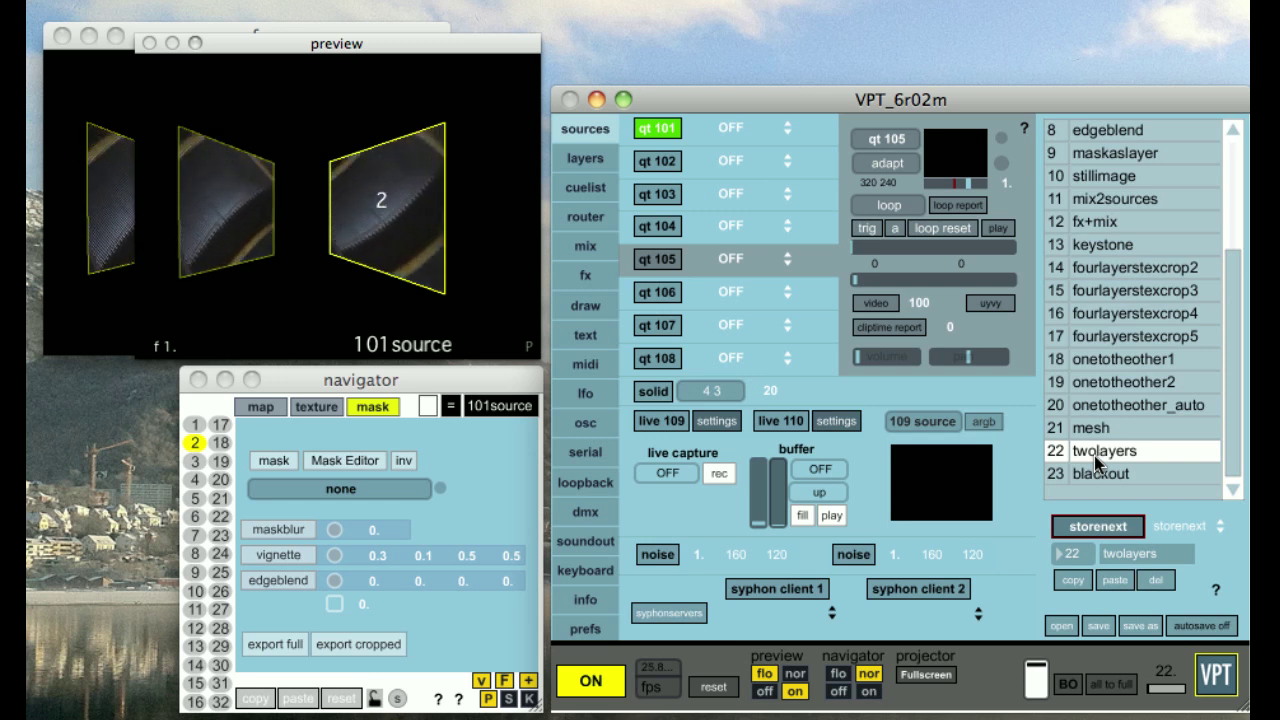
{"action": "left_click", "coordinate": [1092, 478]}
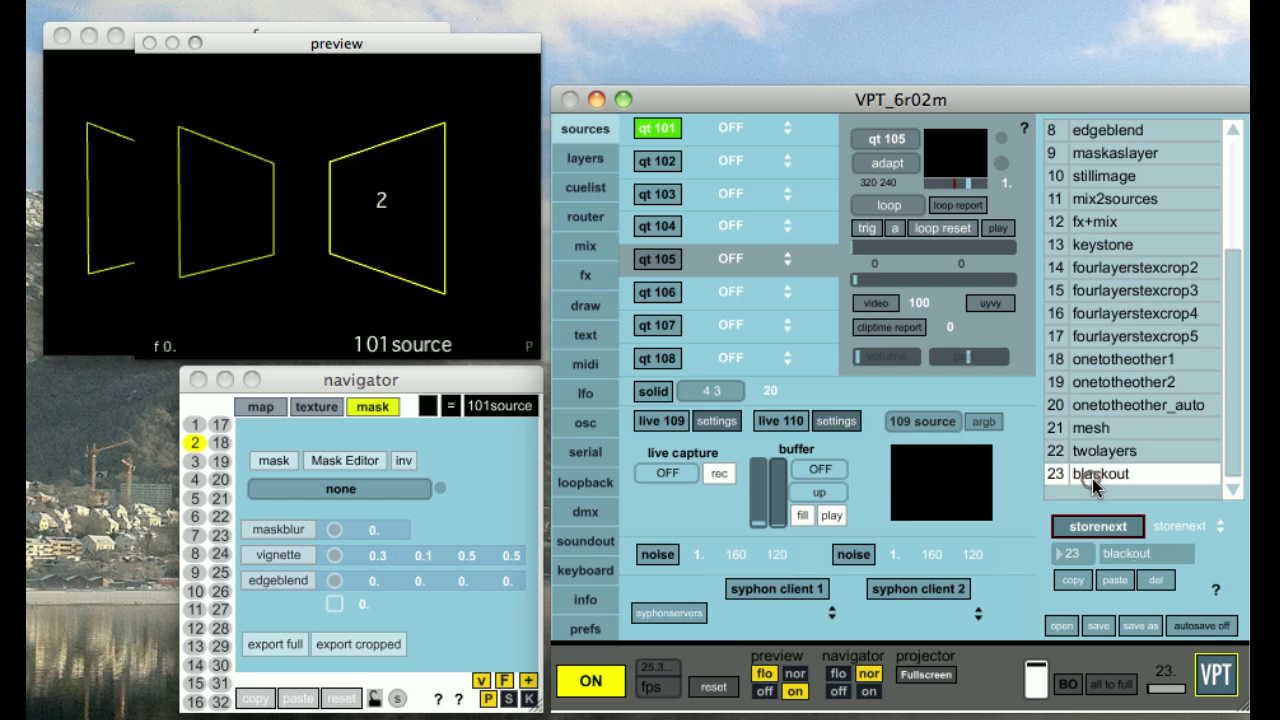
Step: Recall preset 22 twolayers and replace the first cue in the cuelist with the fade command F 22 23 5
{"action": "left_click", "coordinate": [1106, 450]}
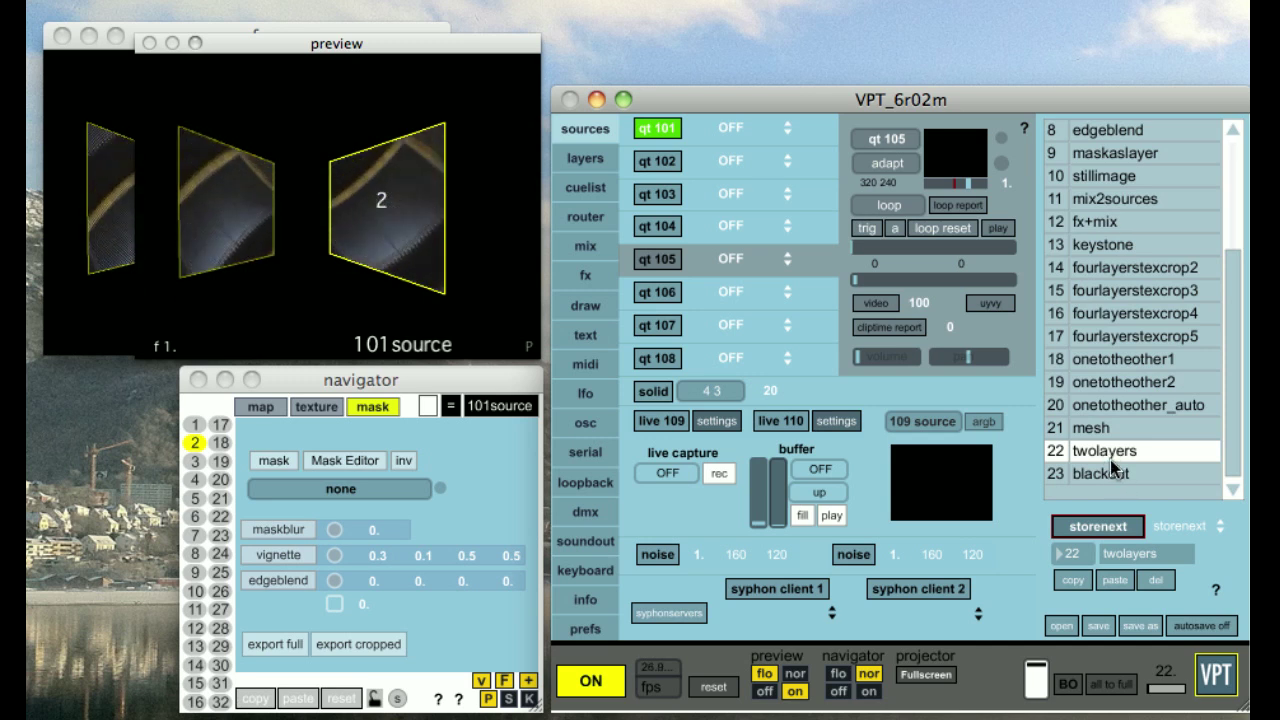
{"action": "left_click", "coordinate": [592, 185]}
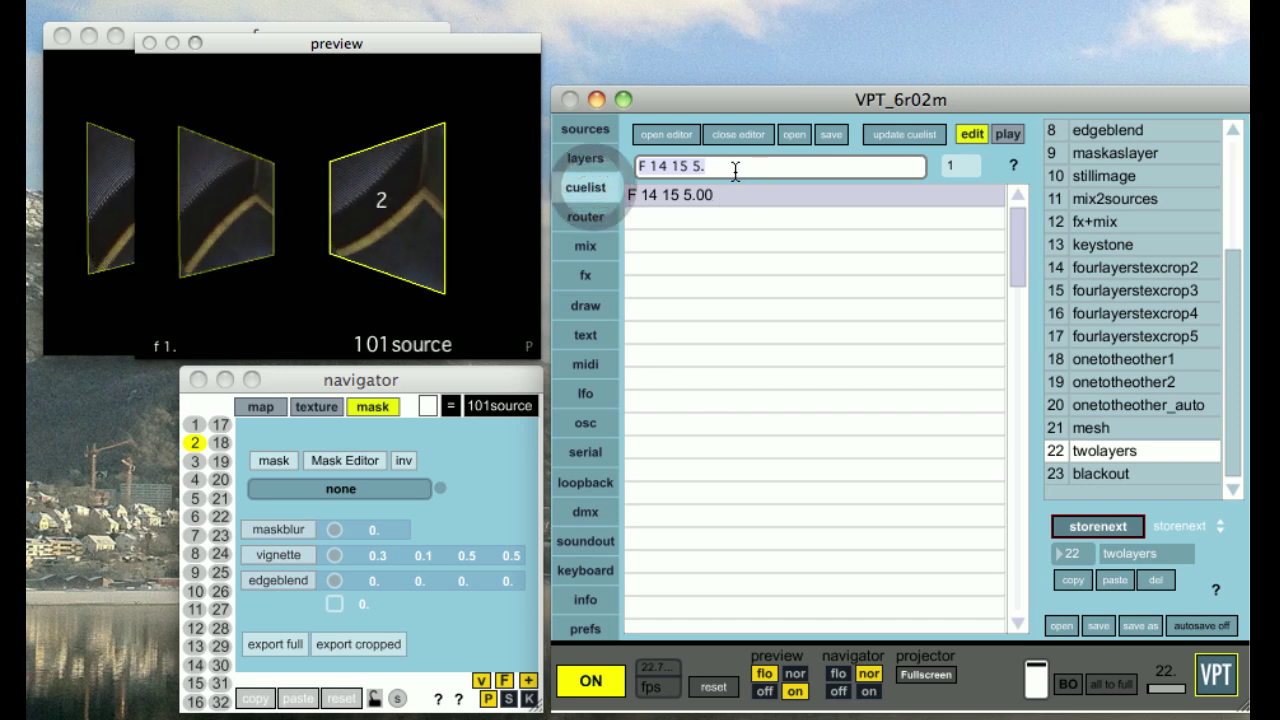
{"action": "type", "text": "F"}
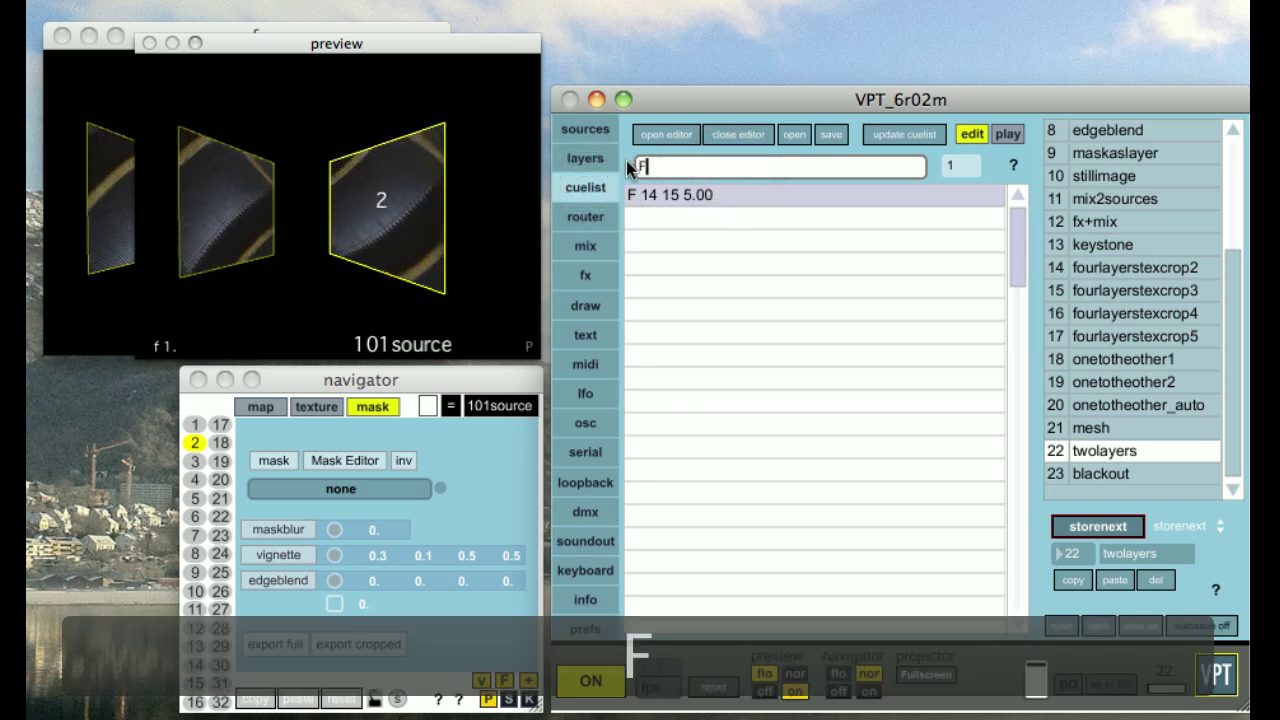
{"action": "type", "text": " 22 23"}
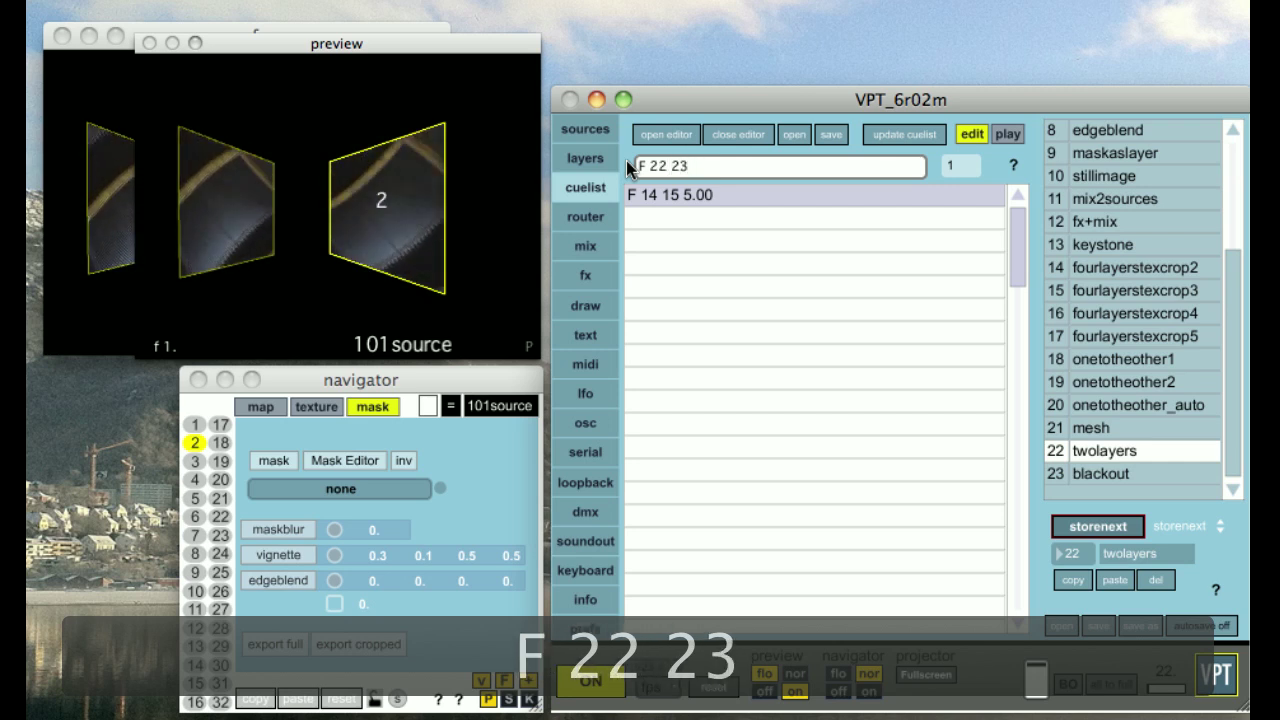
{"action": "type", "text": " 5."}
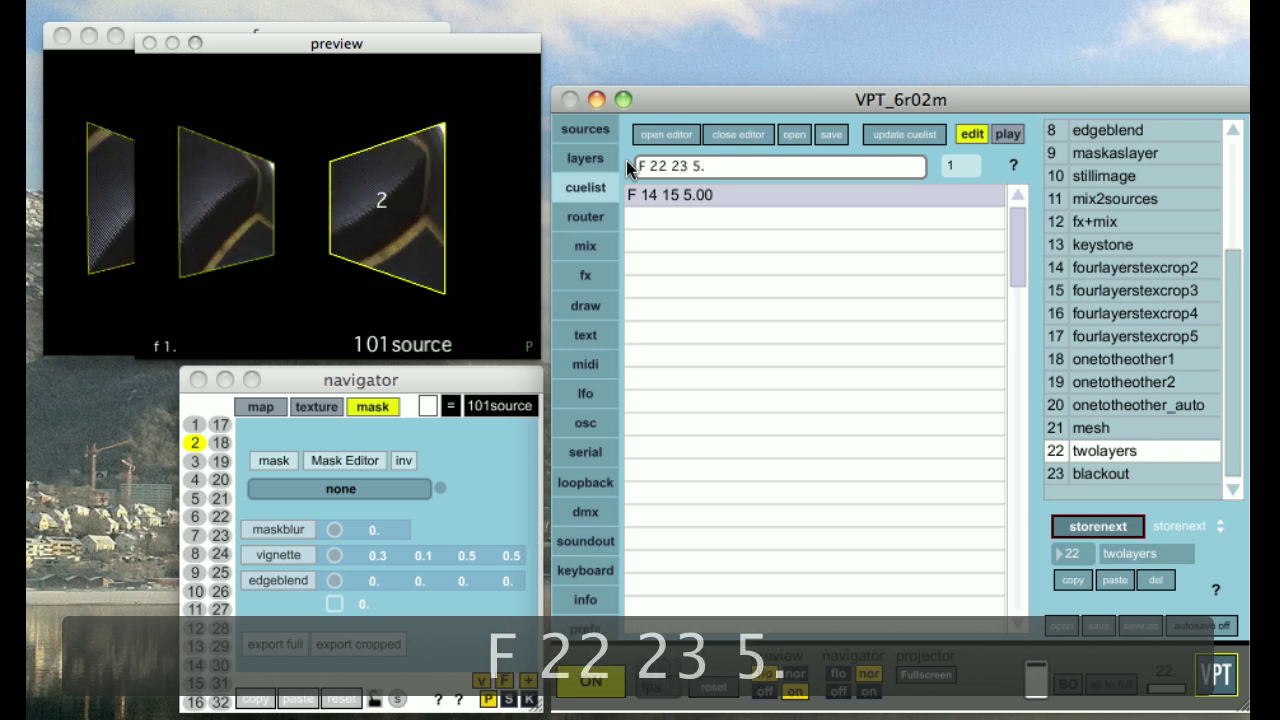
{"action": "key", "text": "Return"}
Step: Switch the cuelist to play mode and run the first cue to fade from preset 22 to preset 23
{"action": "left_click", "coordinate": [1008, 135]}
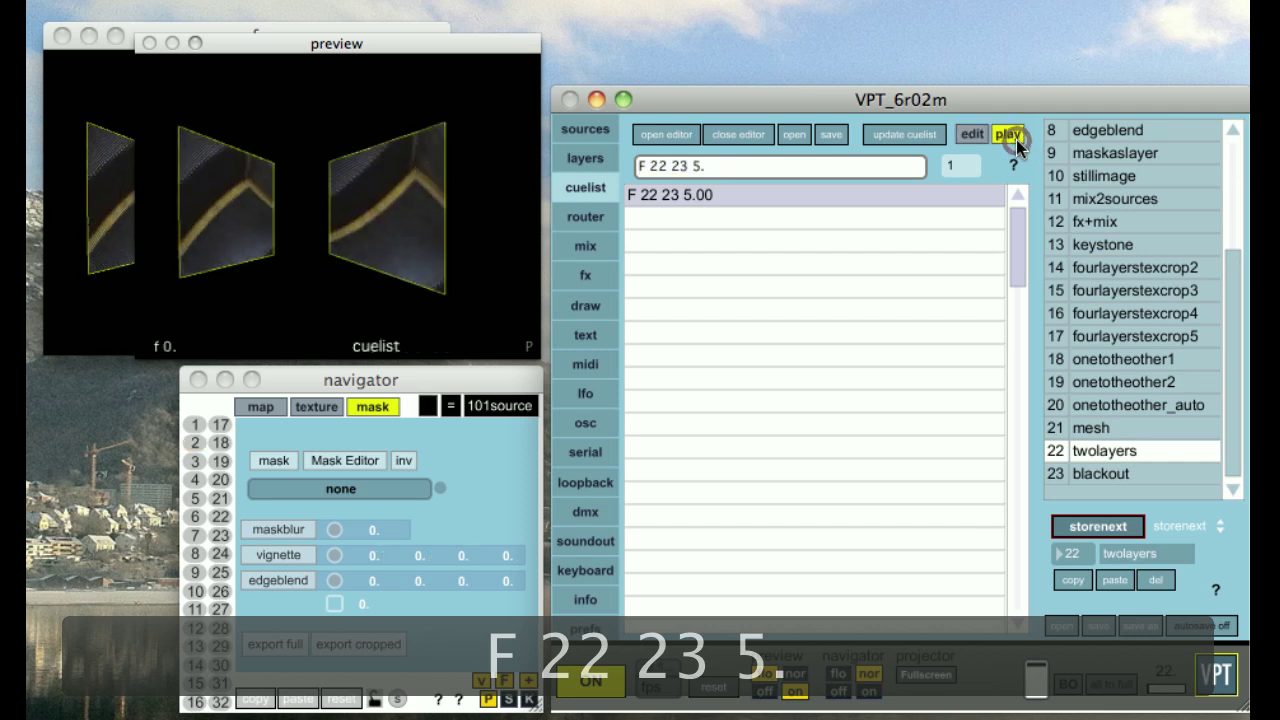
{"action": "left_click", "coordinate": [682, 193]}
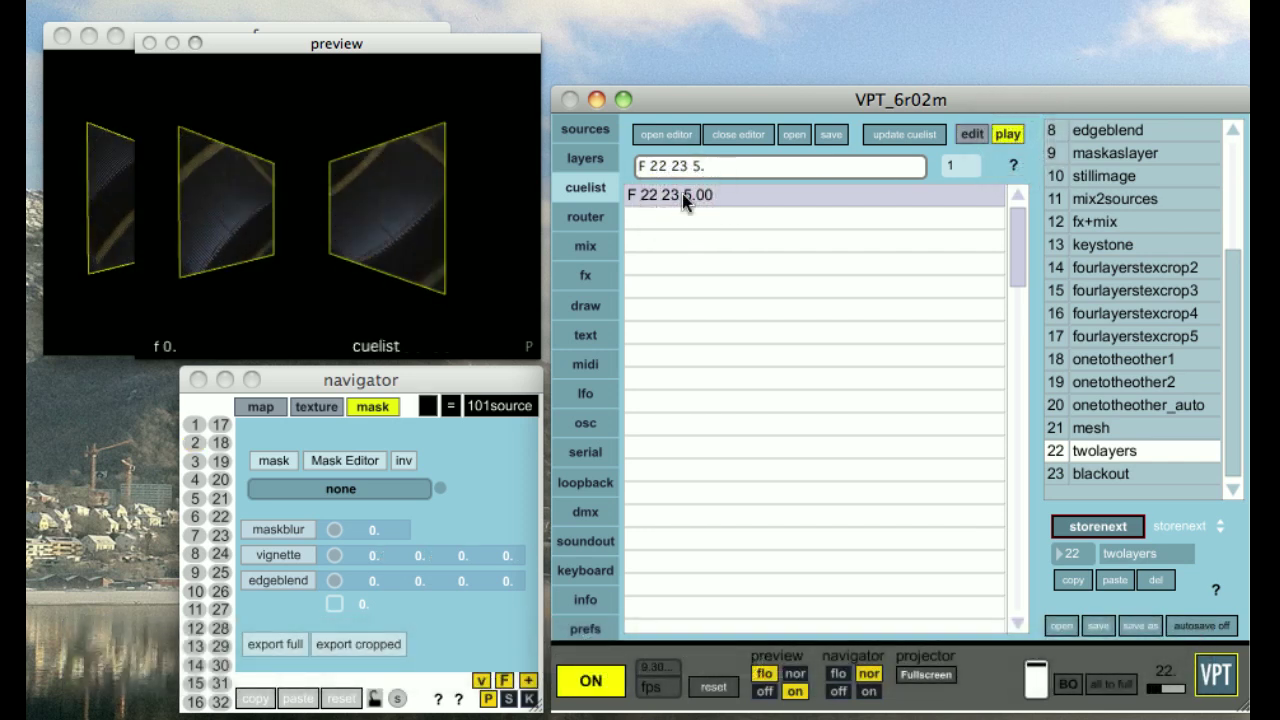